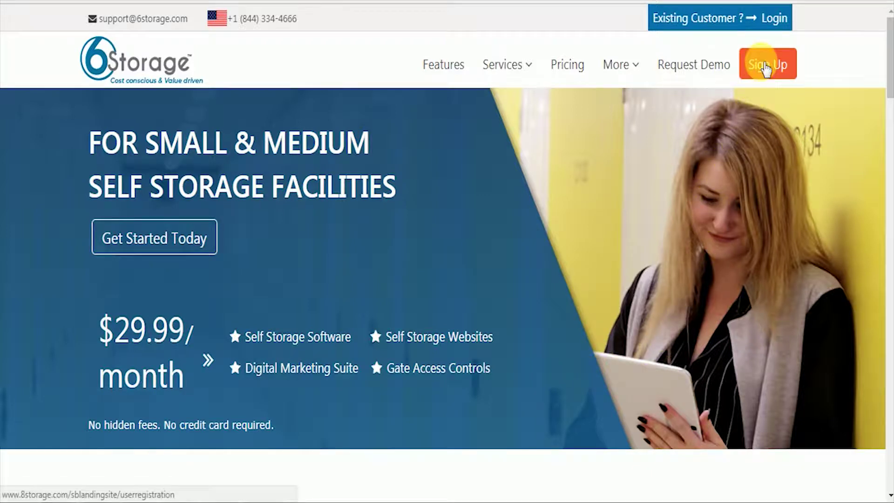
Step: Start a free-trial sign-up and enter the owner's full name and contact e-mail
left_click(767, 71)
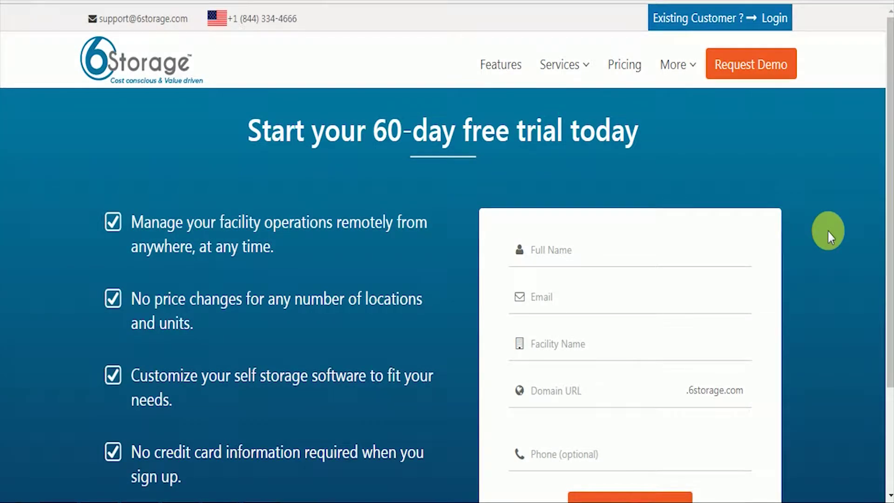
scroll(828, 231, "down", 2)
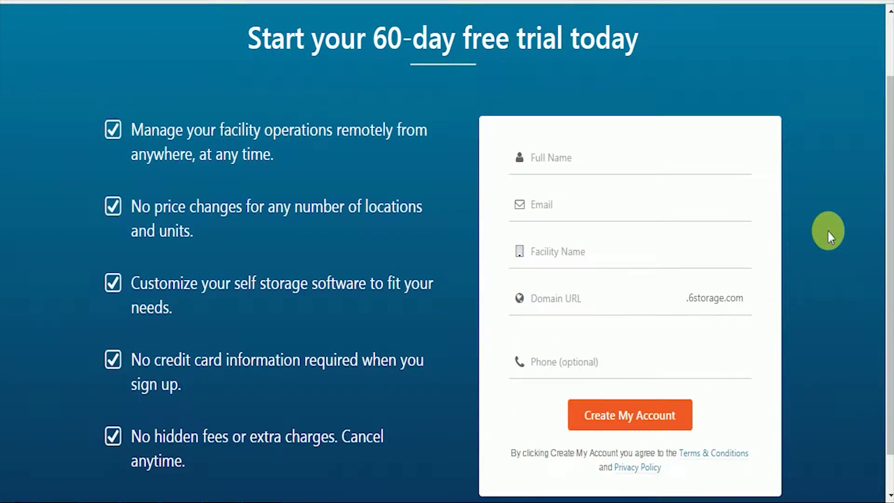
left_click(580, 162)
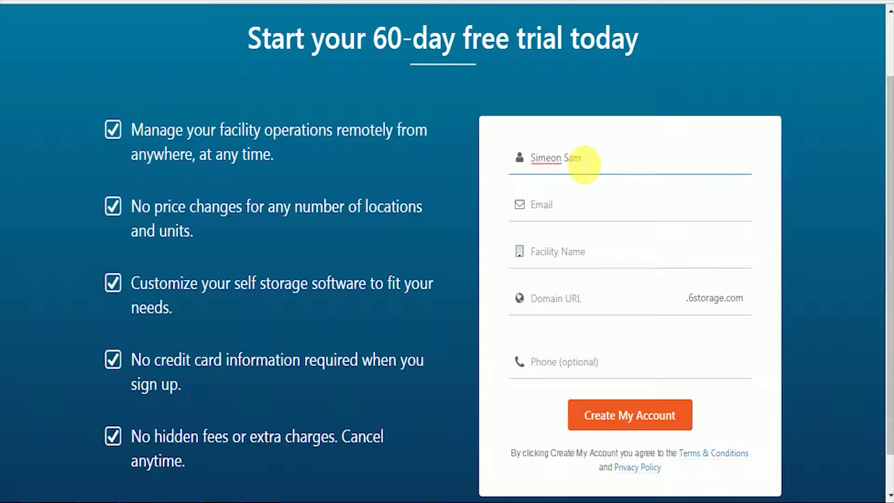
left_click(571, 216)
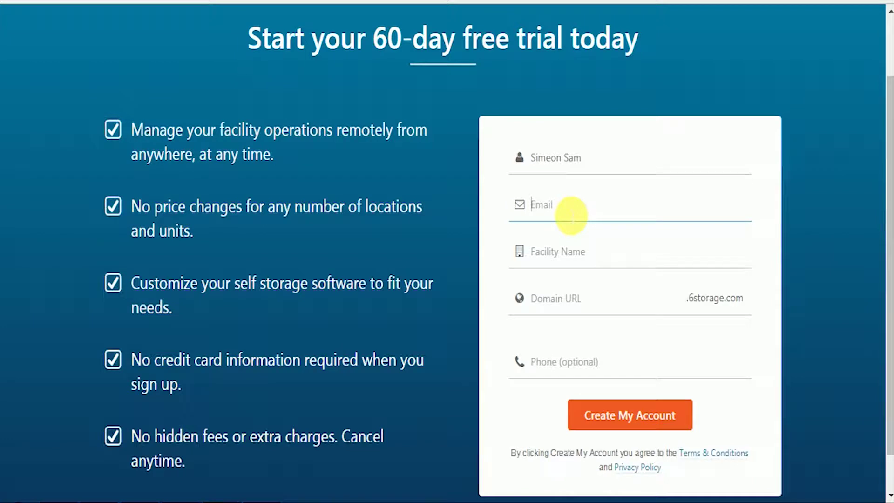
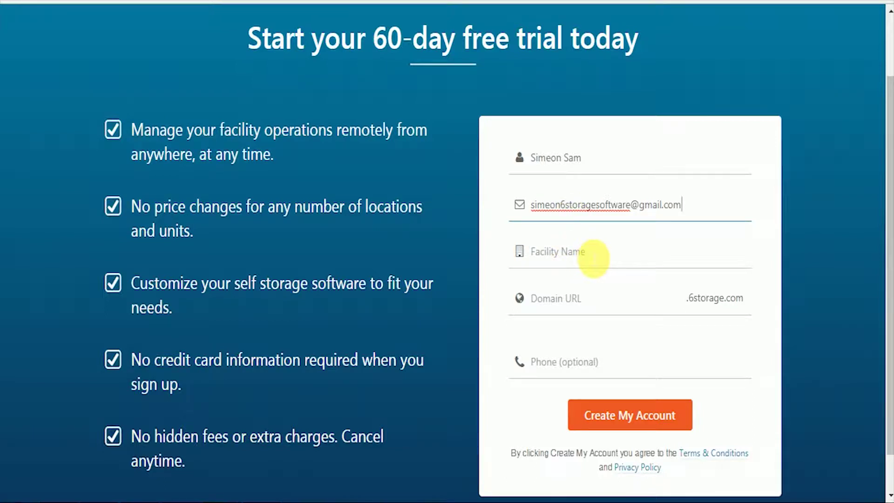
Step: Enter facility name 'Safe and Secure Self Storage', check the generated domain, and create the account
left_click(594, 257)
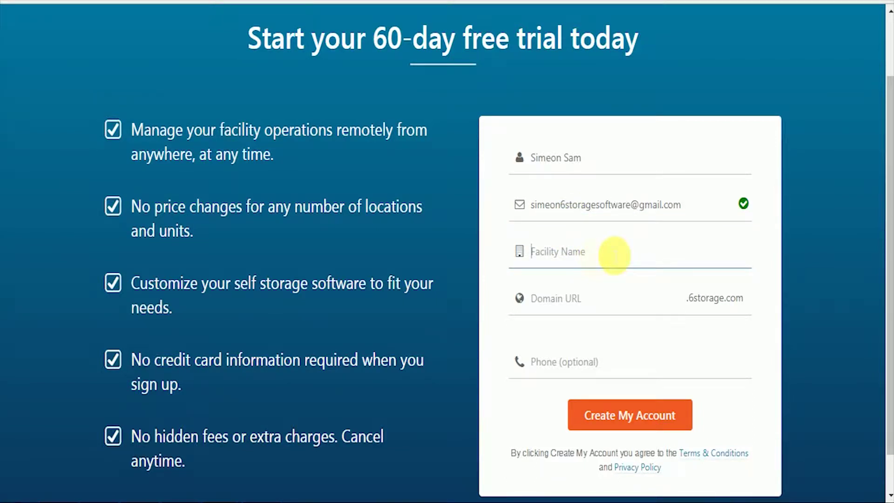
type("Safe an")
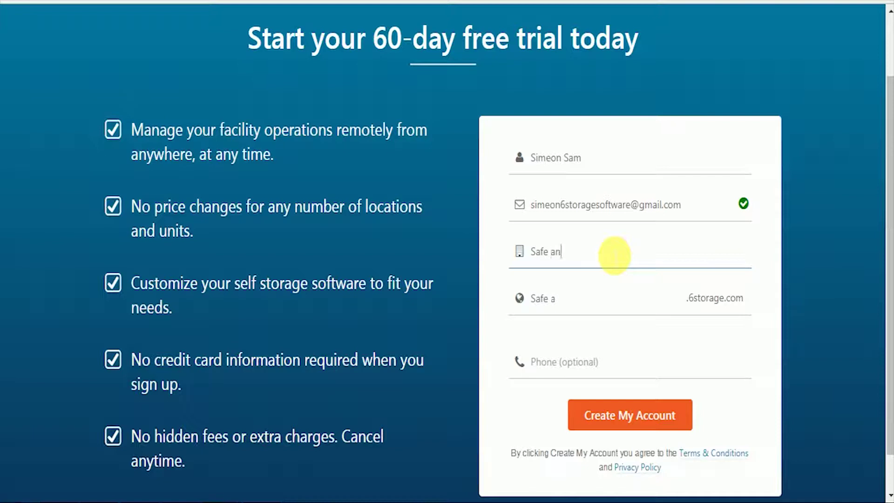
type("d Secure S")
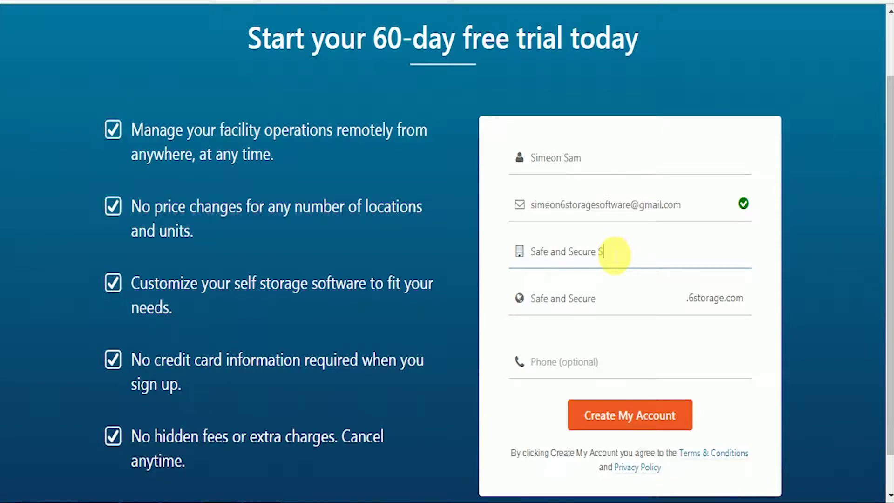
type("elf Storage")
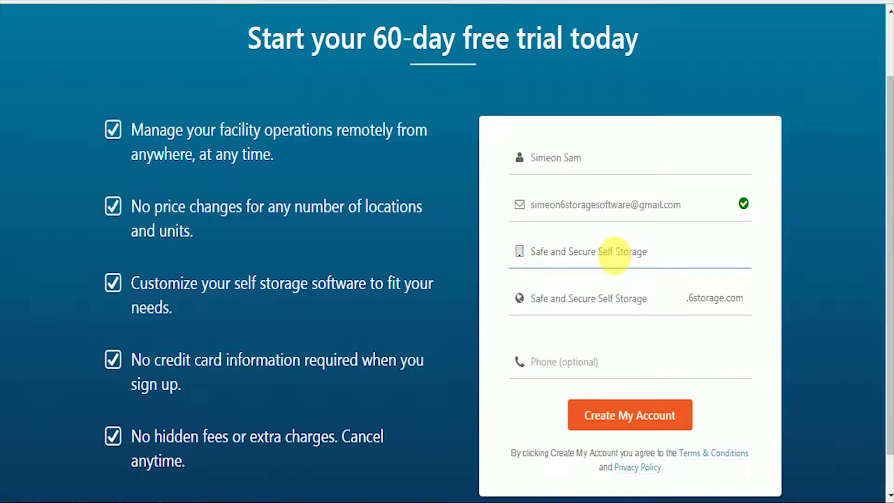
left_click(653, 307)
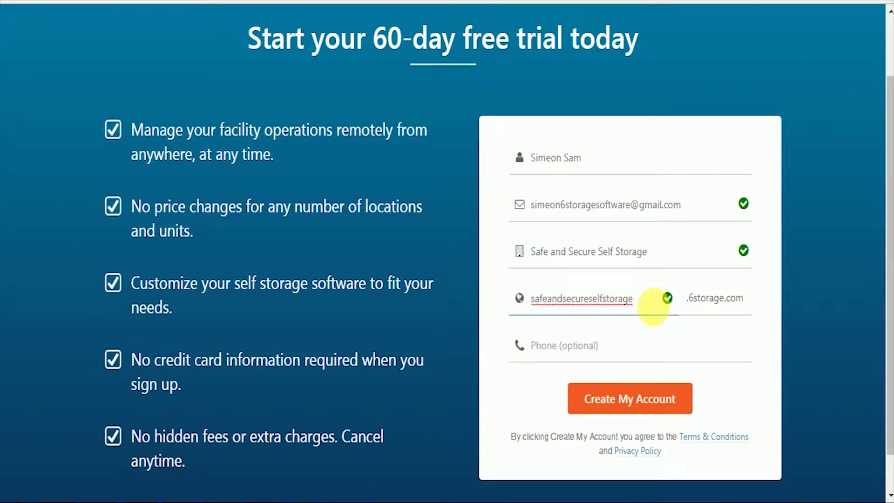
left_click(622, 348)
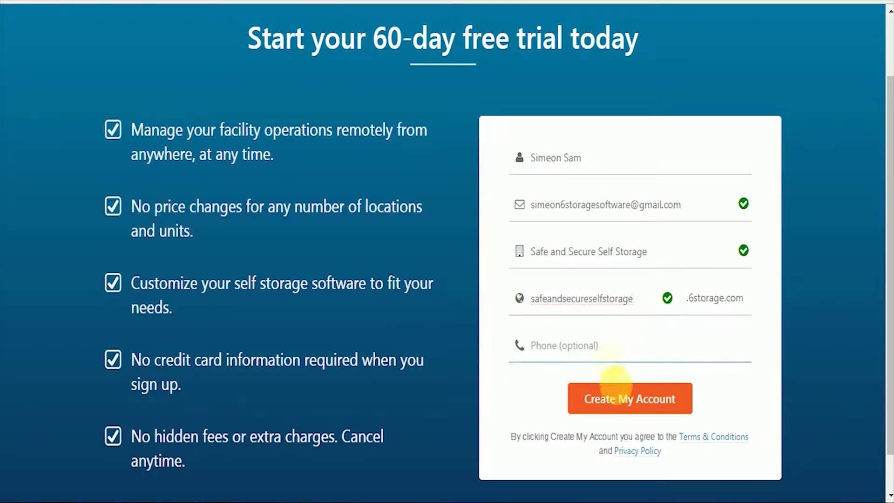
left_click(644, 401)
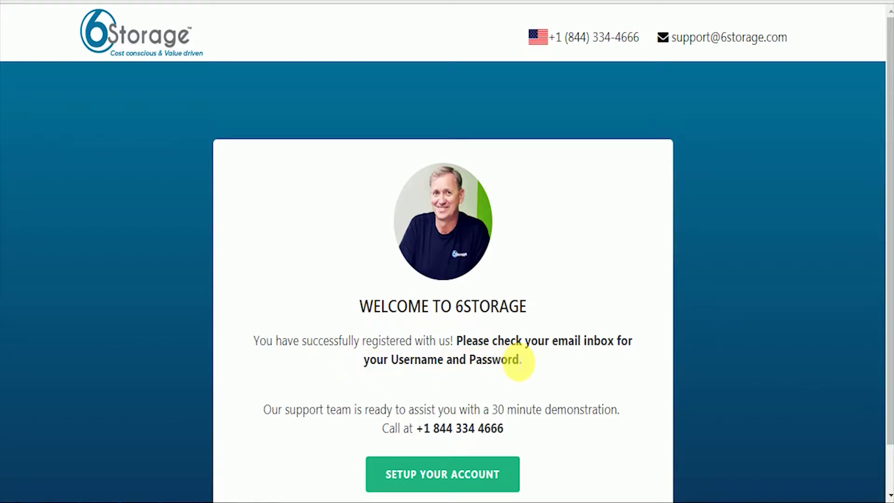
Step: Choose SETUP YOUR ACCOUNT on the sign-up welcome page
scroll(745, 371, "down", 1)
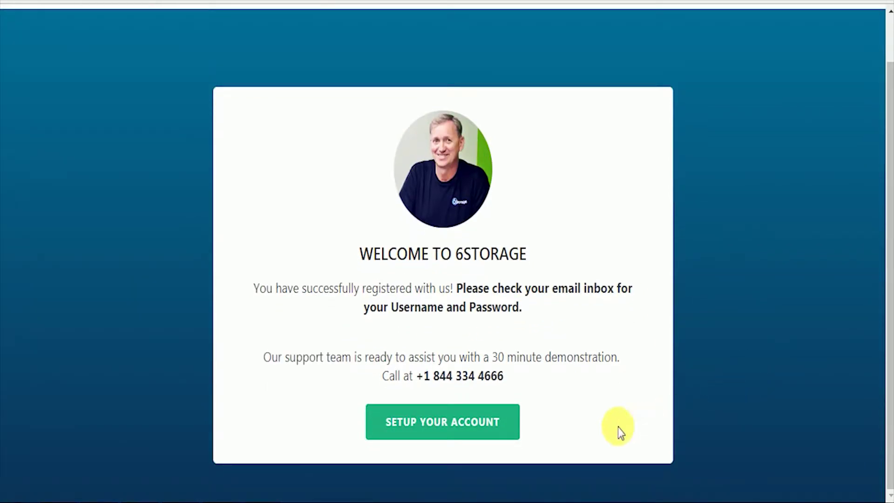
left_click(442, 421)
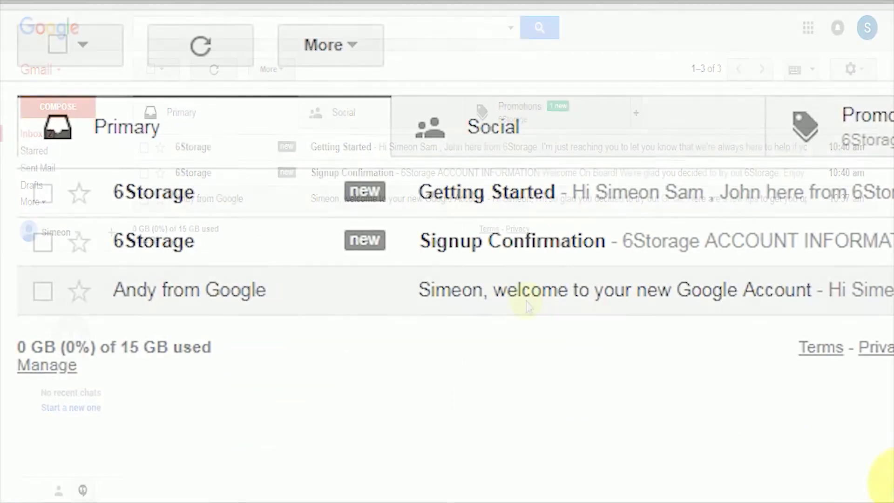
Step: Copy the login ID address from the 6Storage Signup Confirmation e-mail
left_click(456, 242)
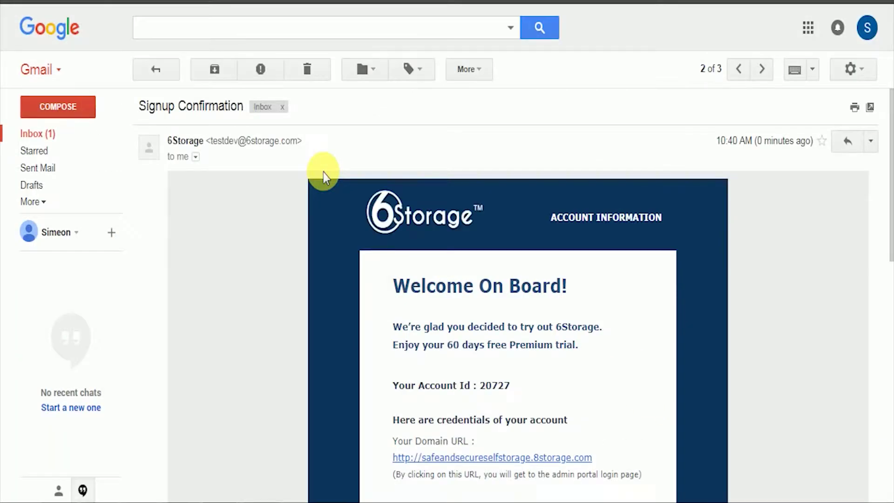
scroll(758, 304, "down", 3)
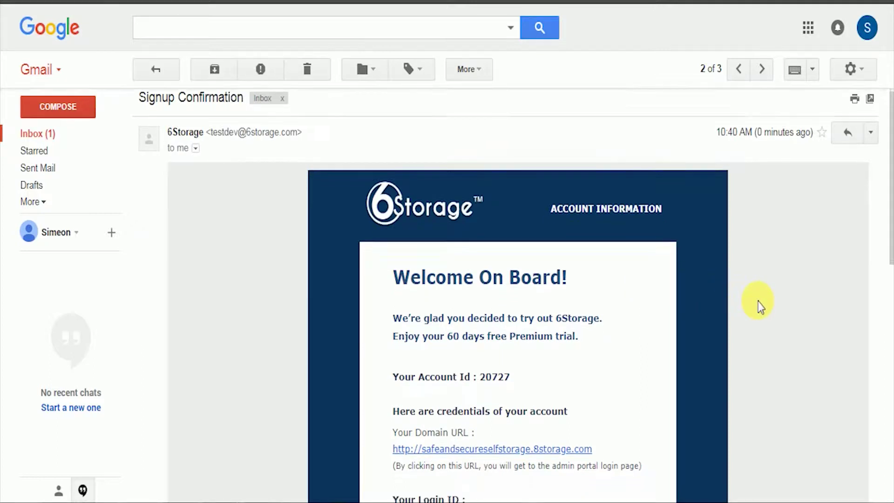
scroll(759, 304, "down", 5)
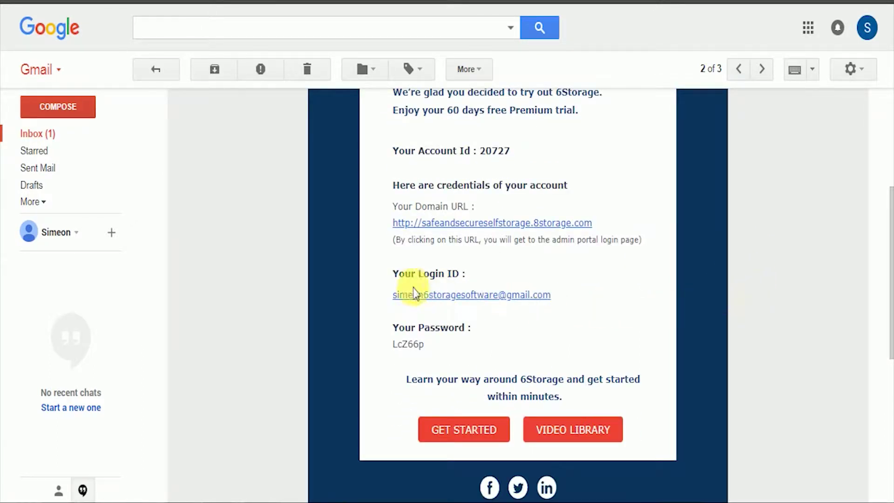
left_click_drag(380, 294, 554, 303)
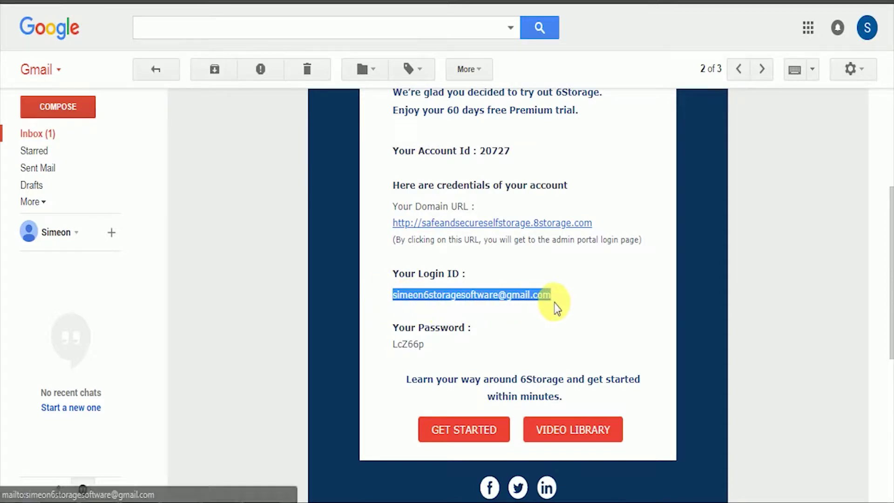
right_click(544, 294)
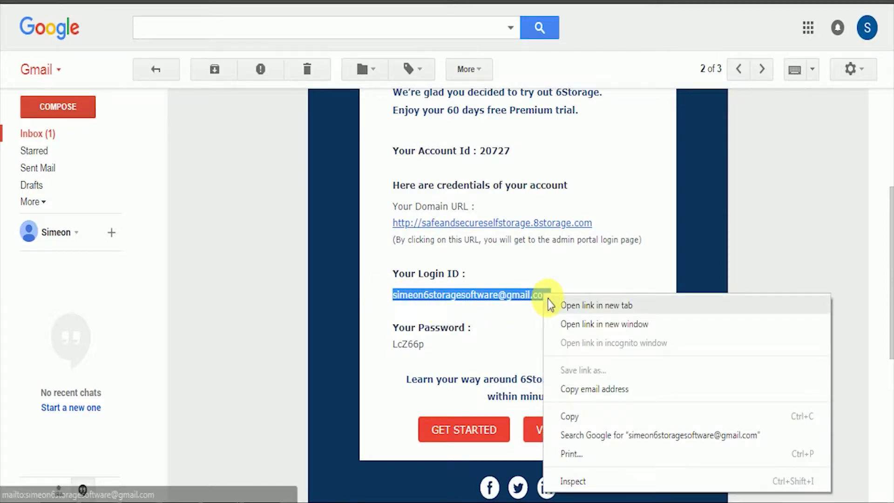
left_click(572, 416)
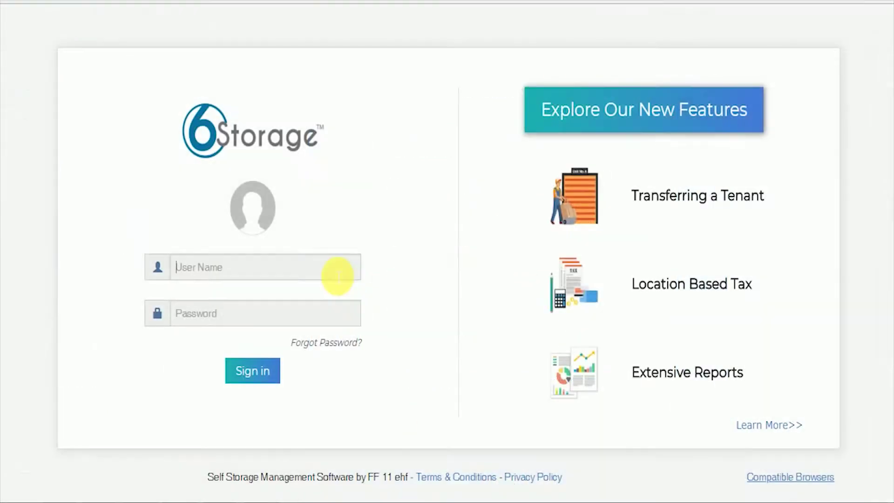
Step: Sign in to 6Storage by pasting the emailed login ID and the emailed password
right_click(333, 270)
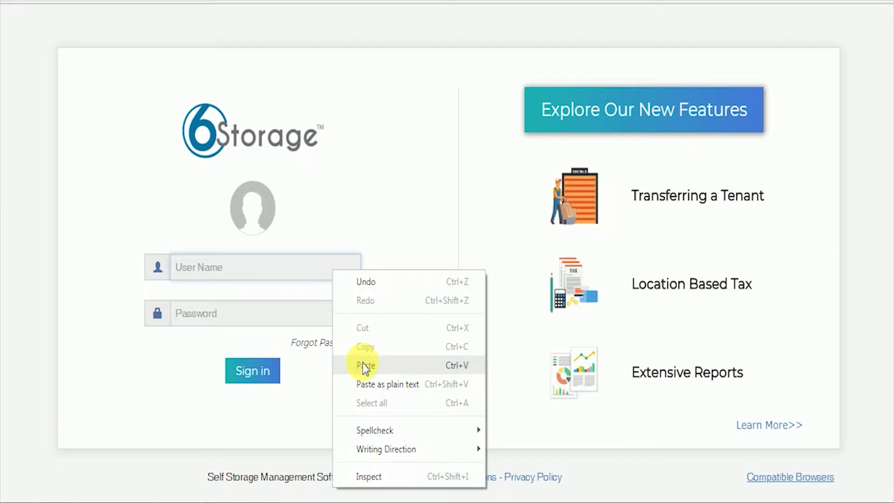
left_click(366, 366)
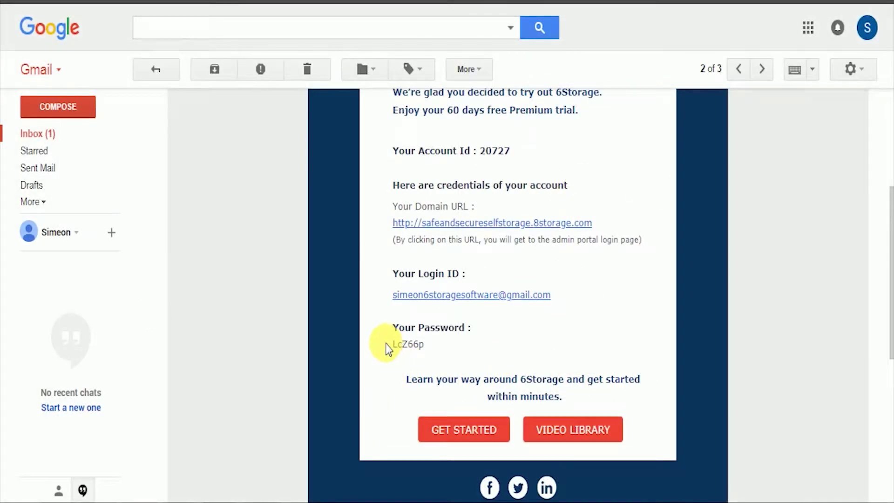
left_click_drag(390, 344, 425, 347)
right_click(419, 347)
left_click(432, 356)
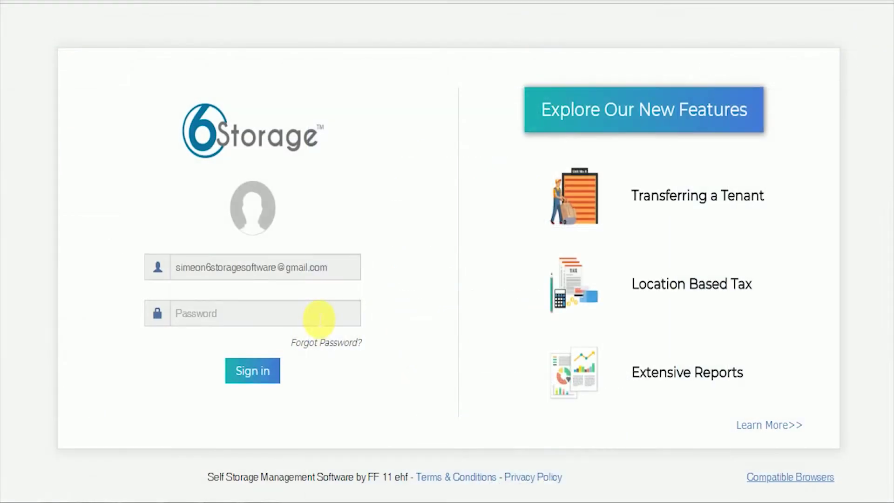
right_click(319, 313)
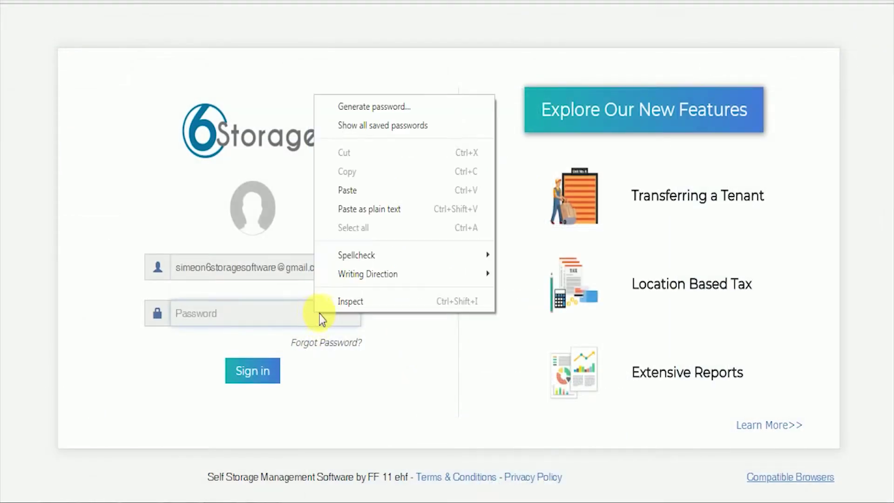
left_click(356, 191)
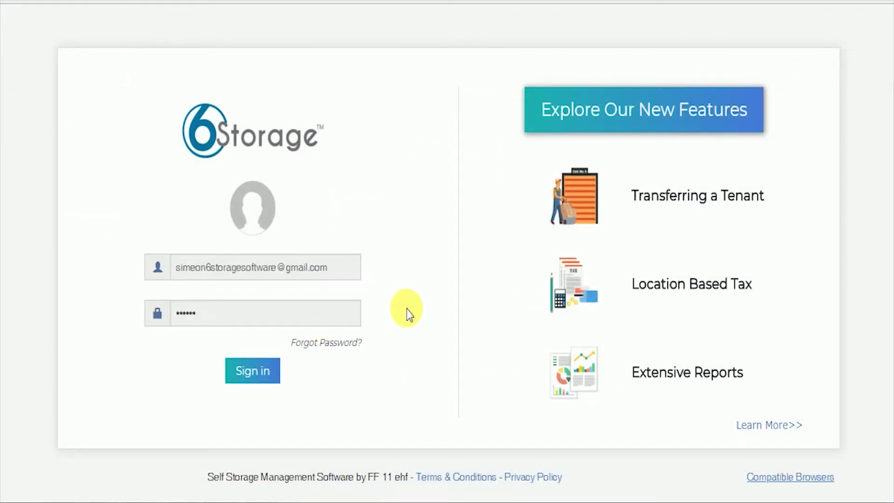
left_click(255, 375)
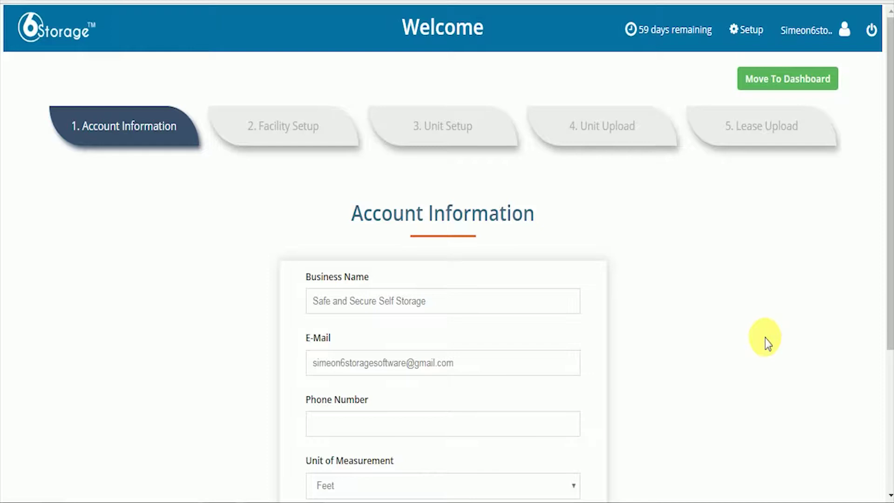
Step: Keep Feet as the unit of measurement and continue to Facility Setup
scroll(764, 338, "down", 2)
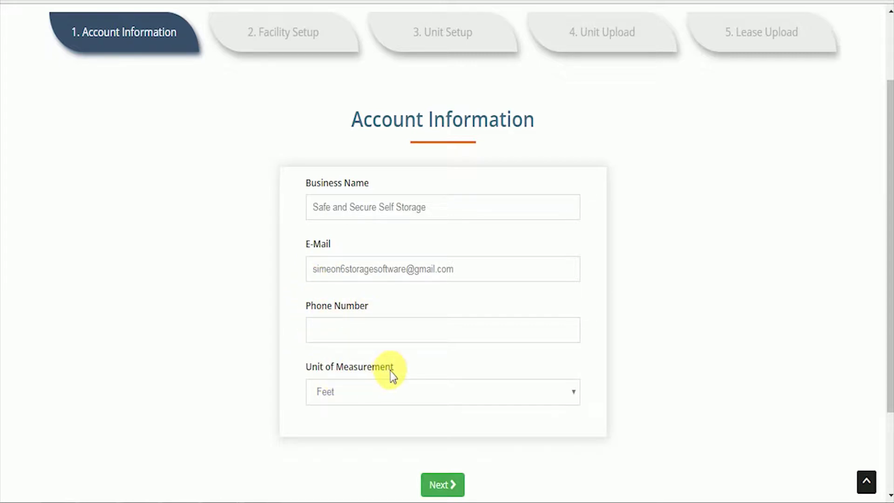
left_click(546, 397)
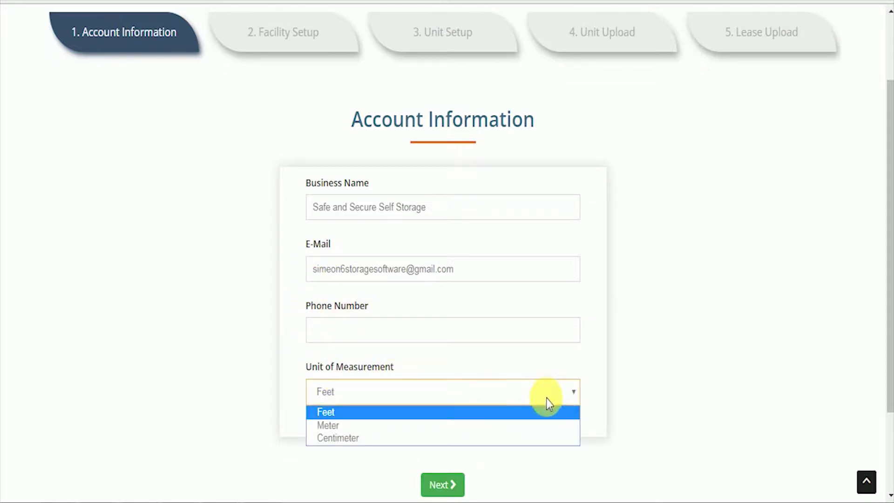
left_click(545, 413)
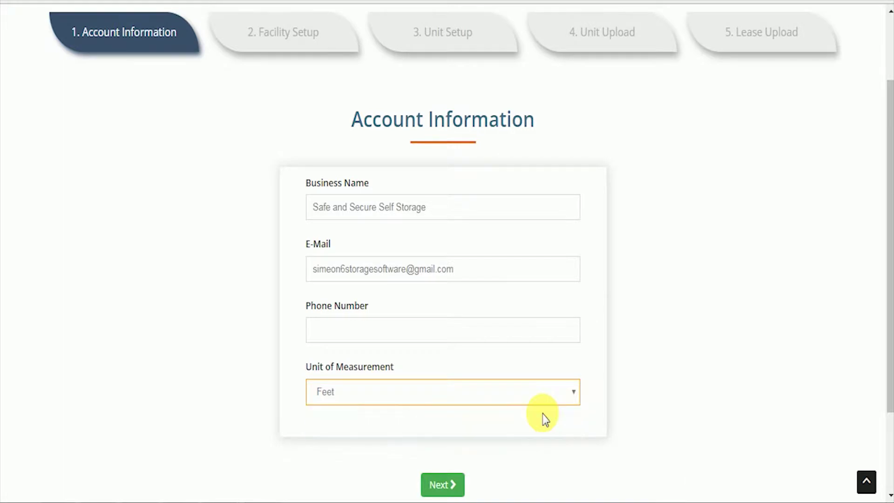
left_click(445, 486)
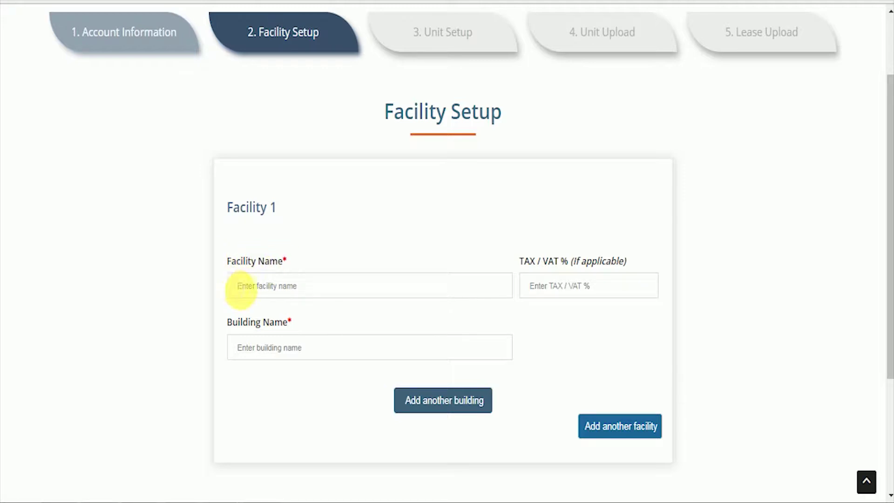
Step: Name the facility 'Florida 1' with building 'A 1' and continue to Unit Setup
left_click(309, 291)
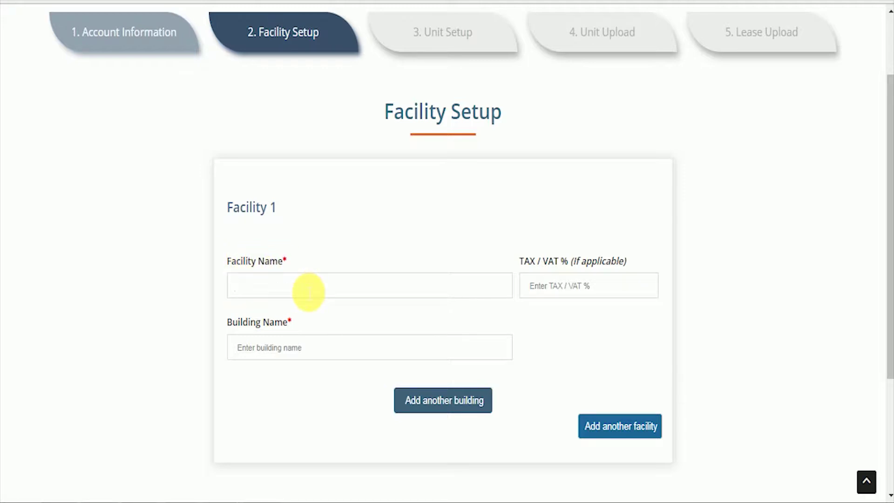
type("Florida 1")
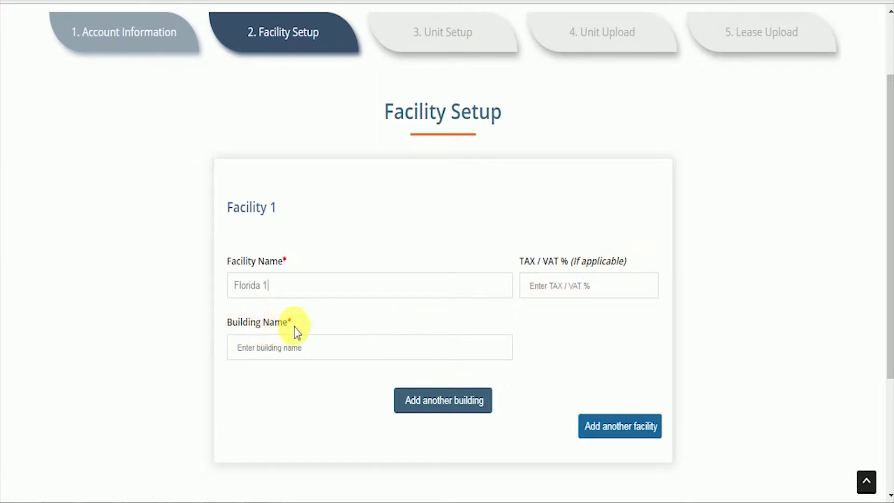
left_click(324, 353)
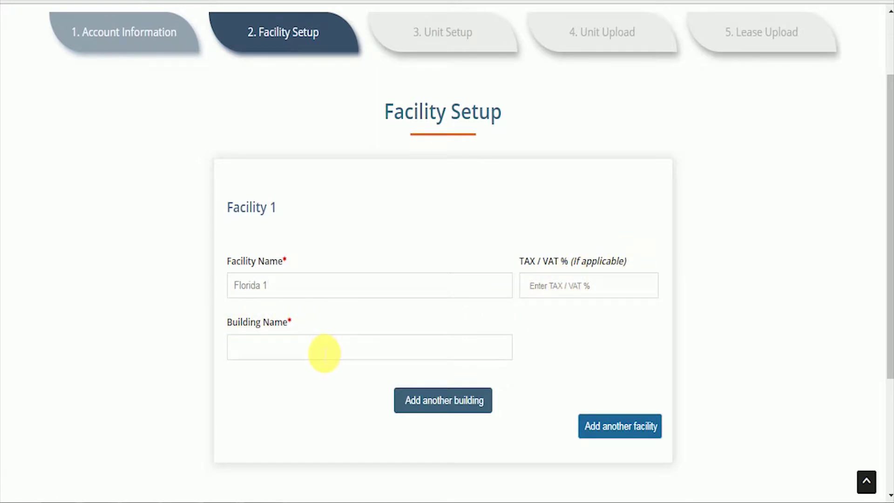
type("A 1")
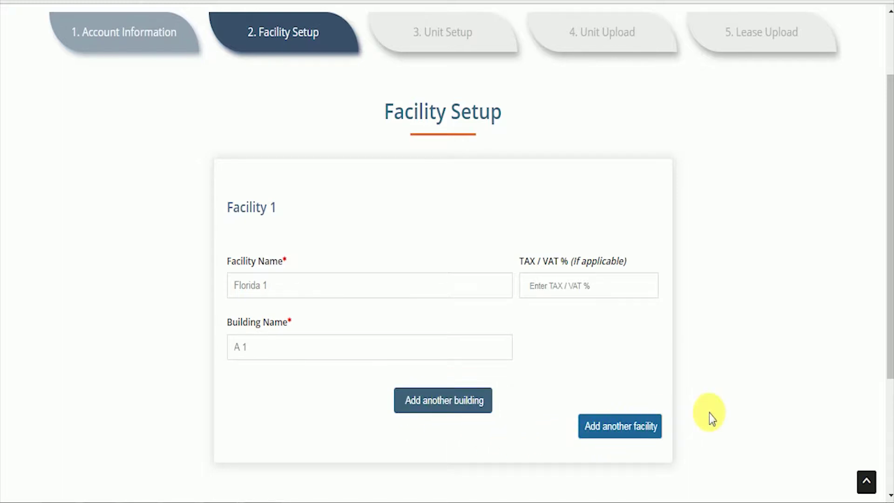
scroll(708, 413, "down", 4)
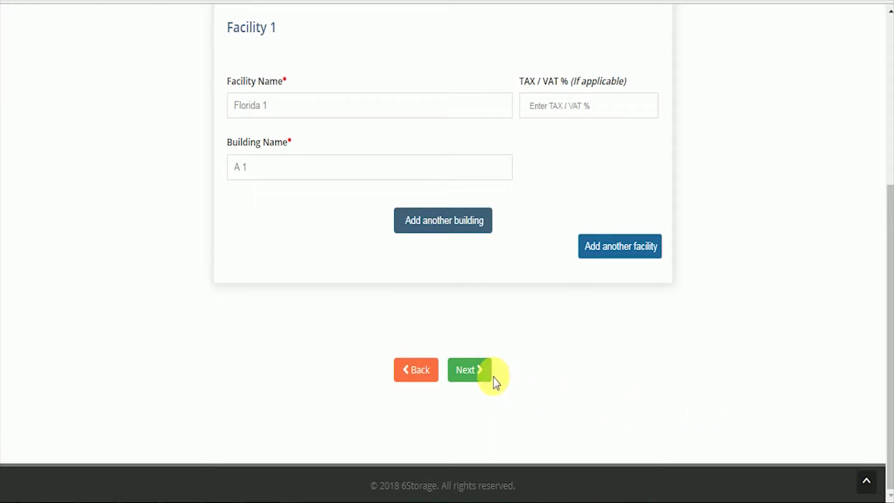
left_click(477, 373)
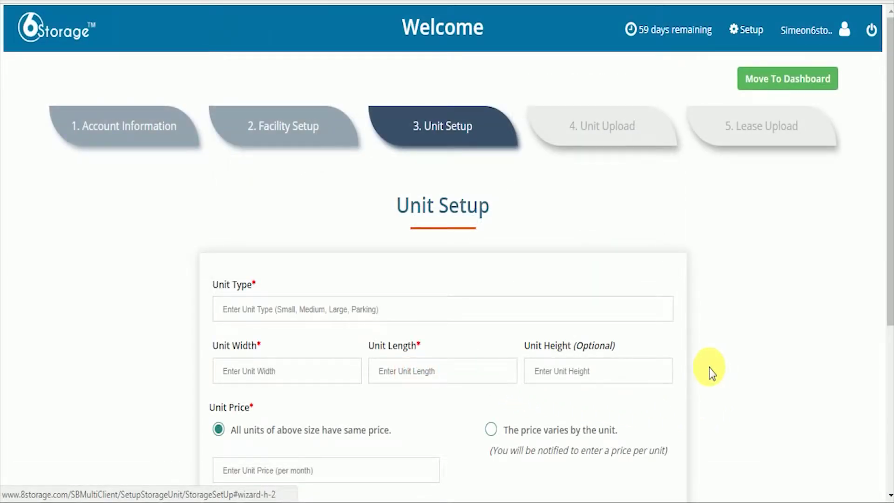
Step: Define a unit type 'Small' measuring 10 by 10
left_click(351, 317)
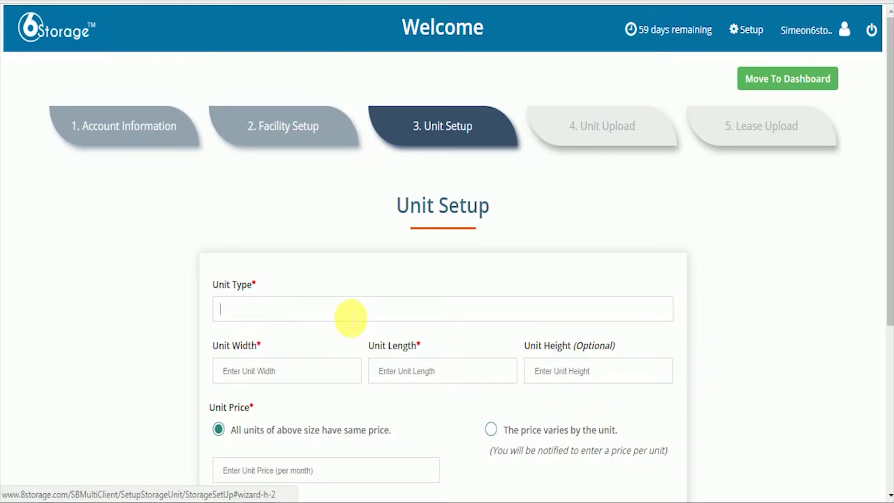
type("Small")
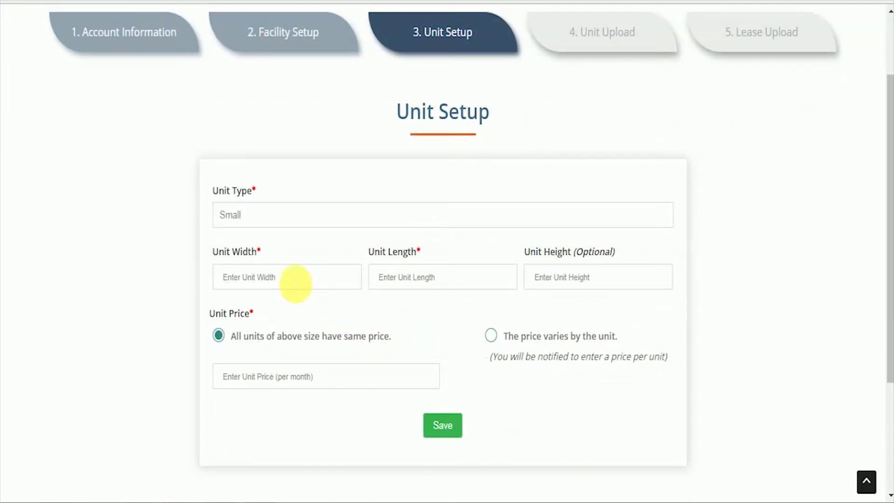
left_click(295, 280)
type("10")
key("Tab")
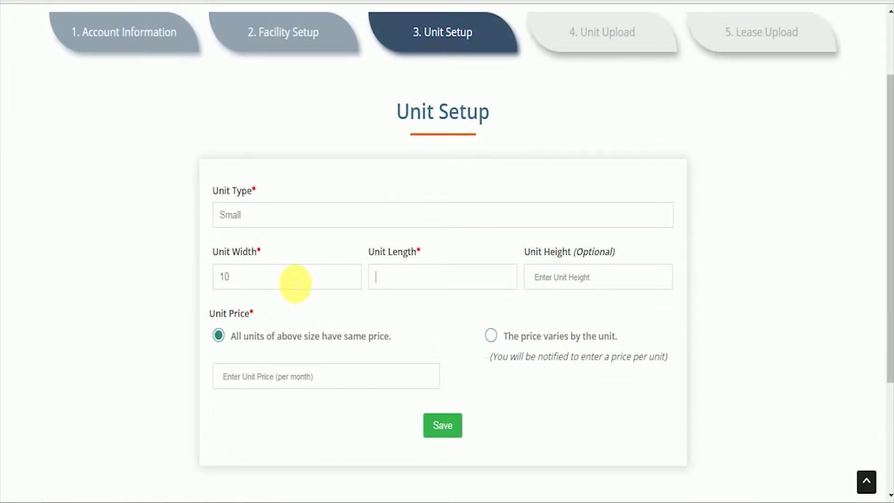
type("10")
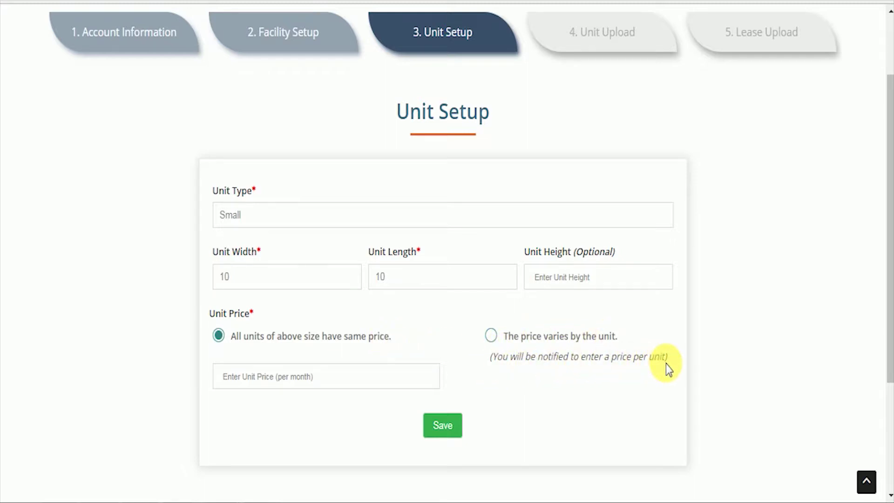
Step: Price the Small unit at $20 per month, save it, and continue to Unit Upload
left_click(290, 415)
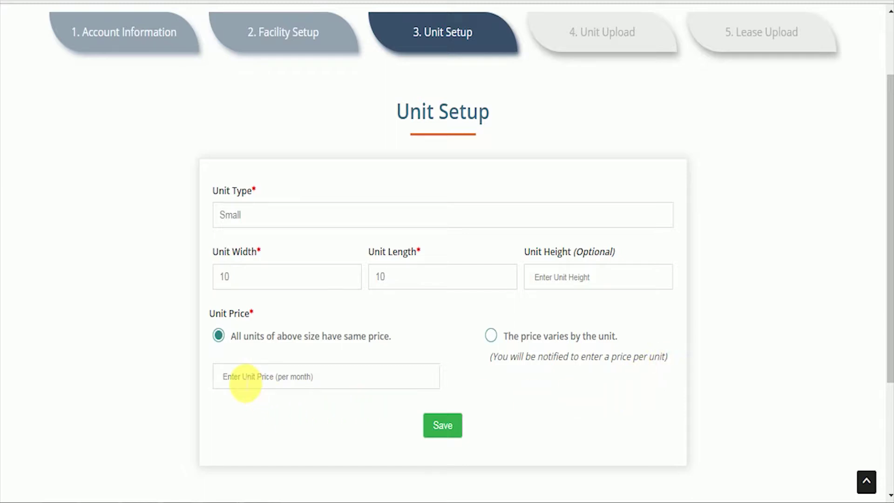
left_click(324, 384)
type("20")
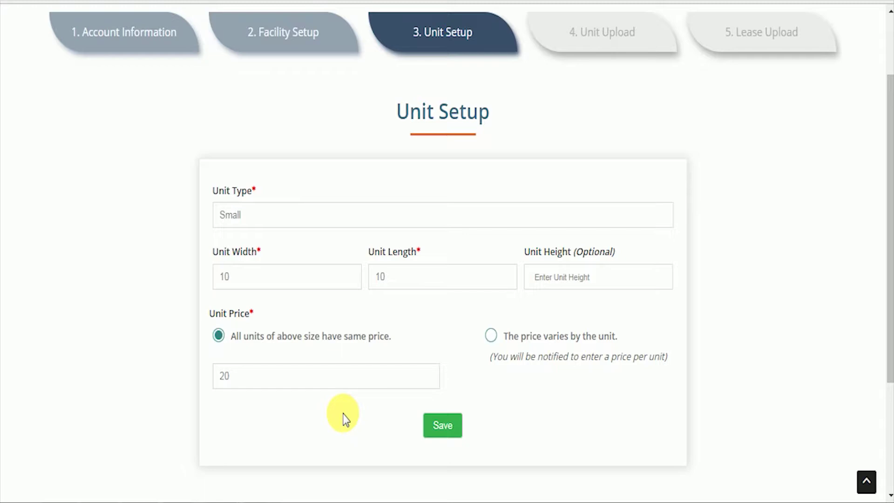
left_click(443, 429)
scroll(798, 415, "down", 7)
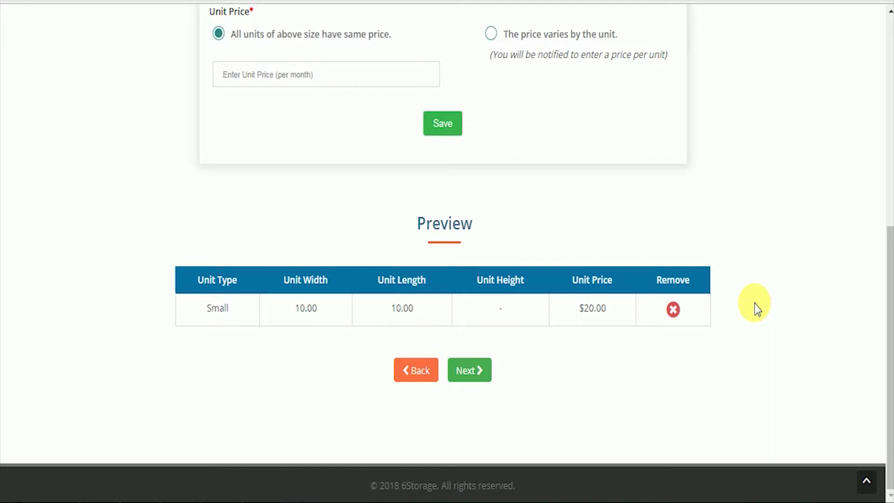
left_click(468, 369)
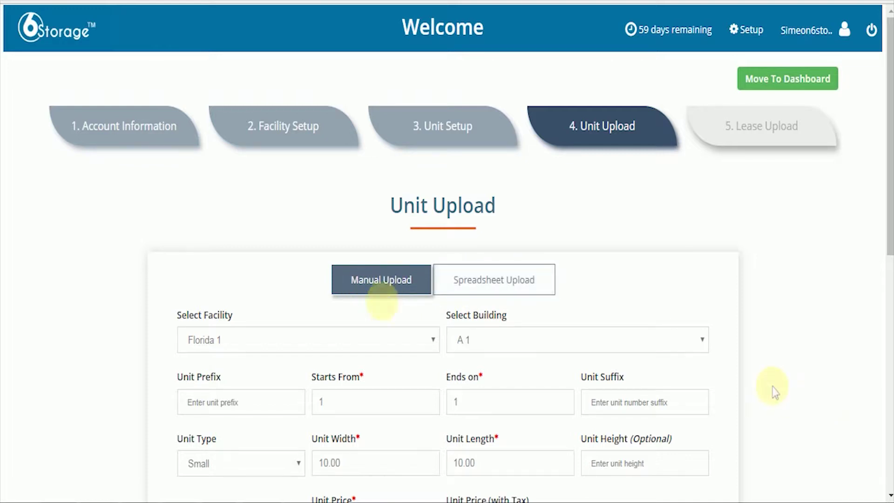
Step: Set the manual upload to Florida 1, building A 1, with units numbered 1 to 10
scroll(773, 391, "down", 2)
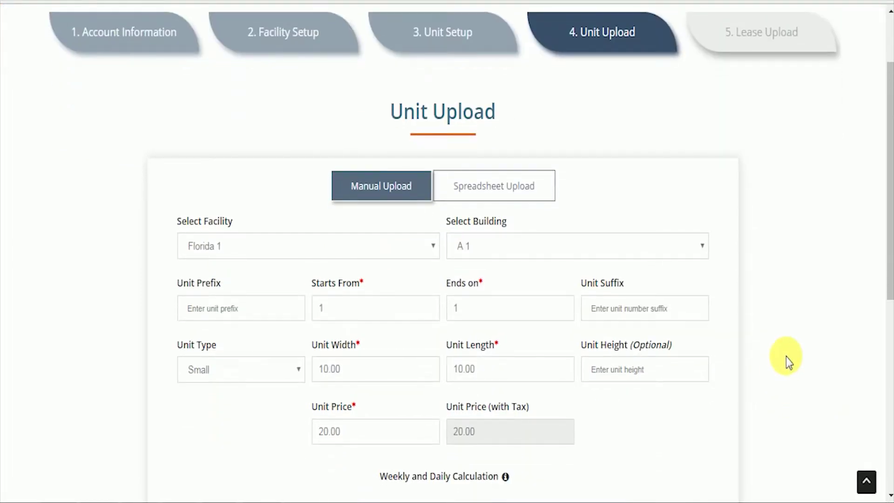
left_click(405, 249)
left_click(402, 263)
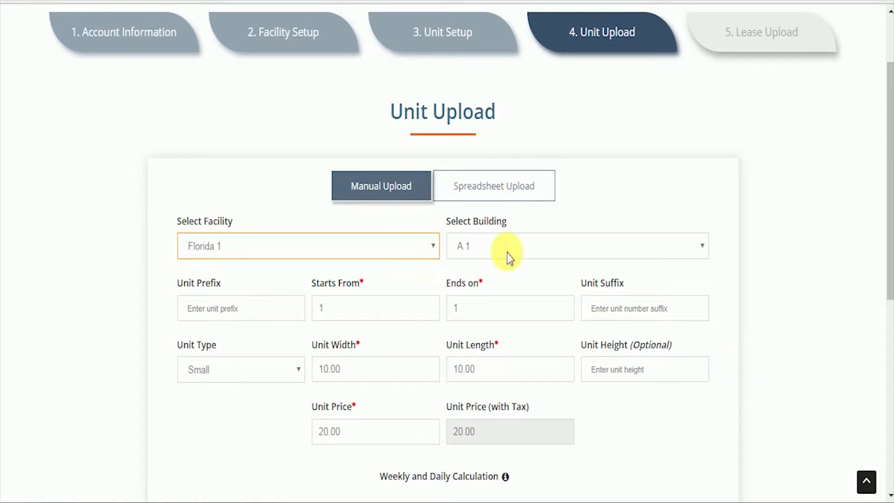
left_click(553, 245)
left_click(545, 265)
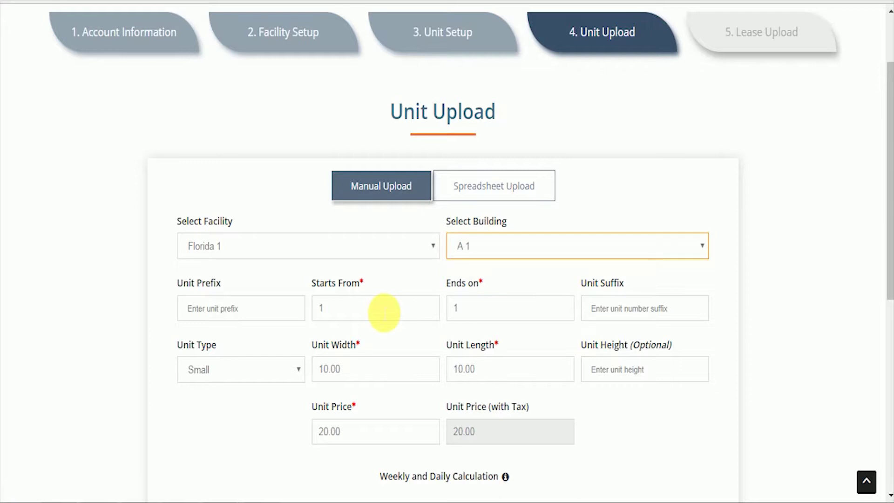
left_click(473, 308)
type("0")
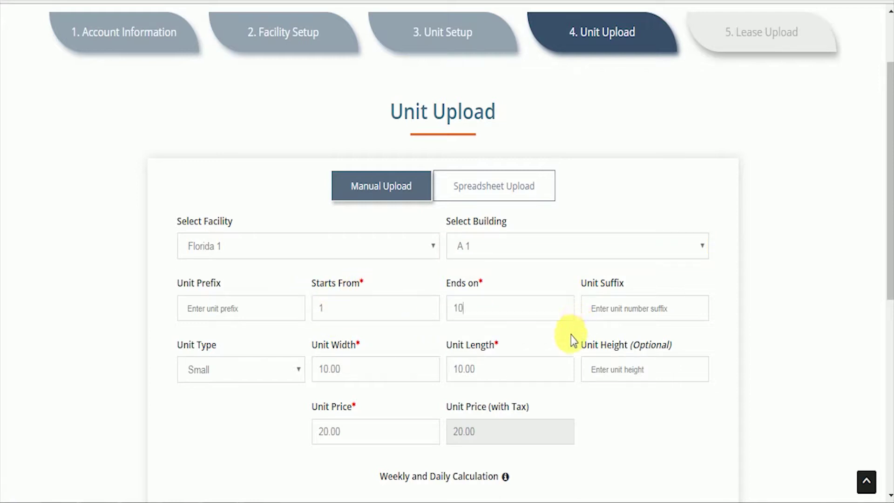
scroll(716, 340, "down", 2)
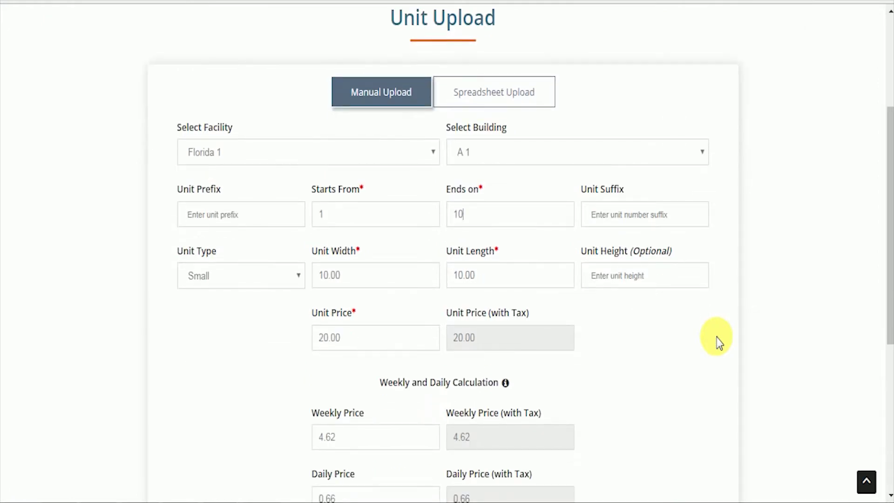
scroll(716, 340, "down", 4)
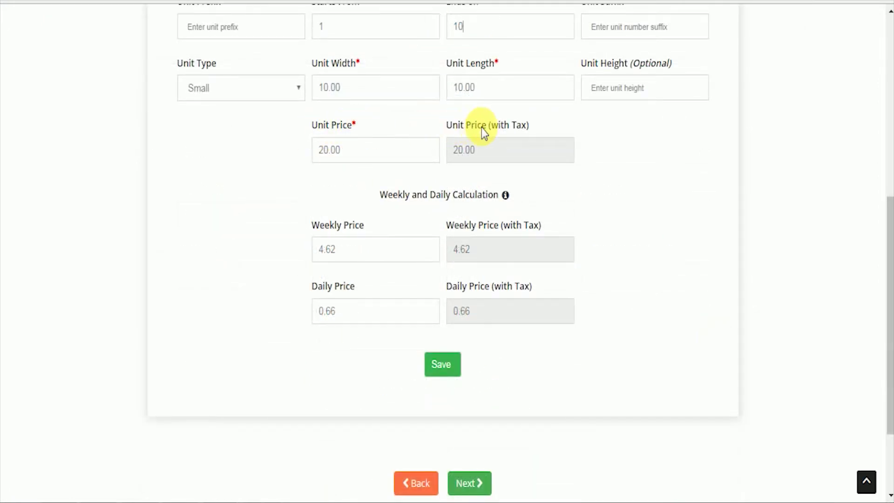
mouse_move(506, 201)
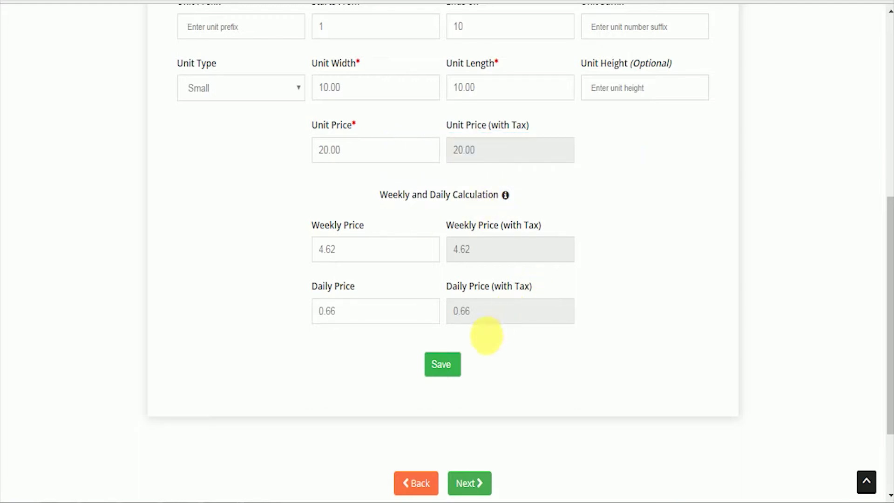
Step: Save the ten Small units and continue to Lease Upload
left_click(446, 368)
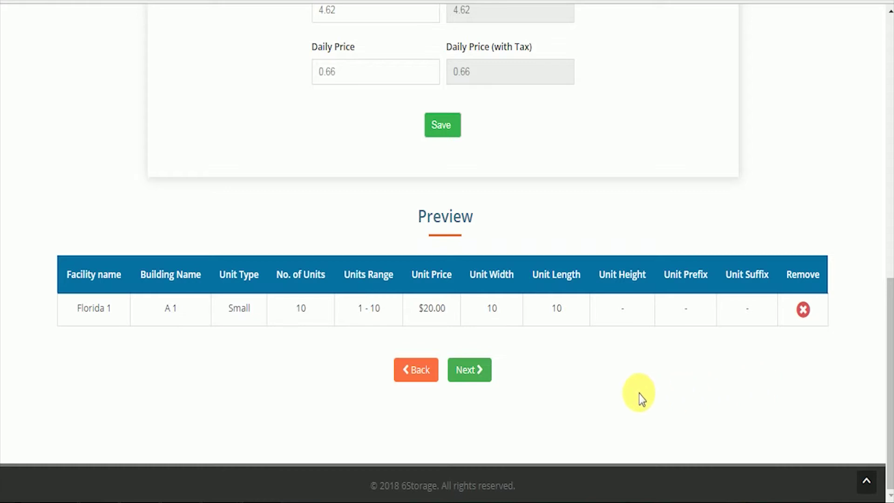
left_click(468, 372)
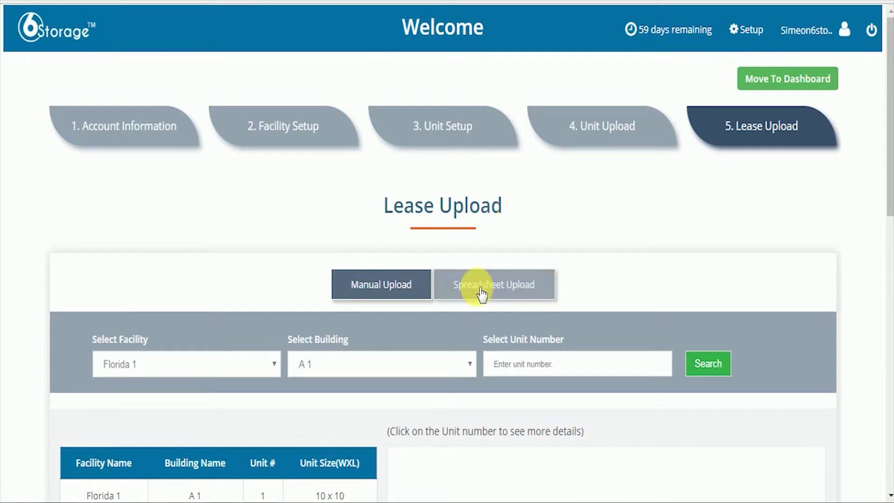
Step: Filter units by Florida 1 and building A 1, then open unit 1's lease form
scroll(858, 295, "down", 4)
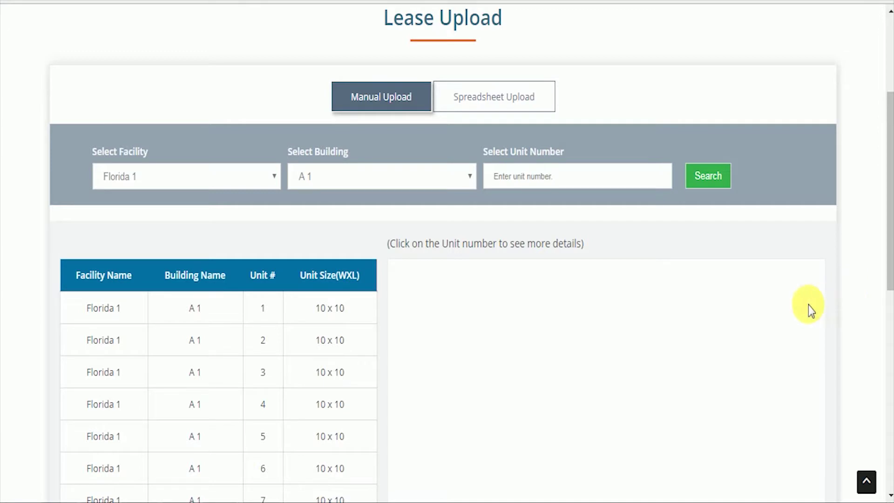
left_click(247, 176)
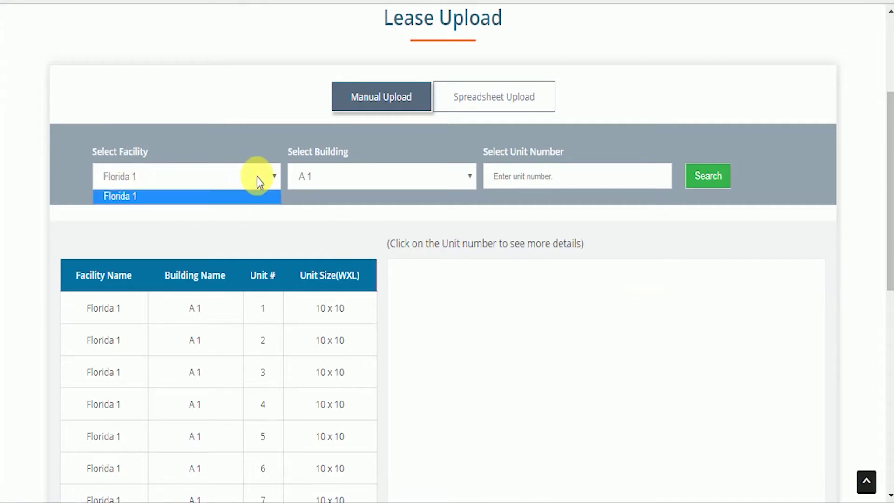
left_click(249, 194)
left_click(351, 181)
left_click(355, 204)
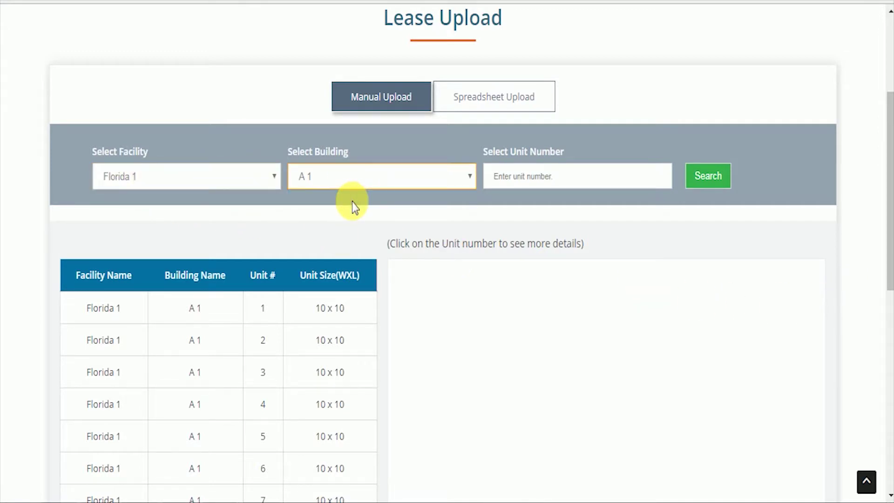
scroll(801, 303, "down", 4)
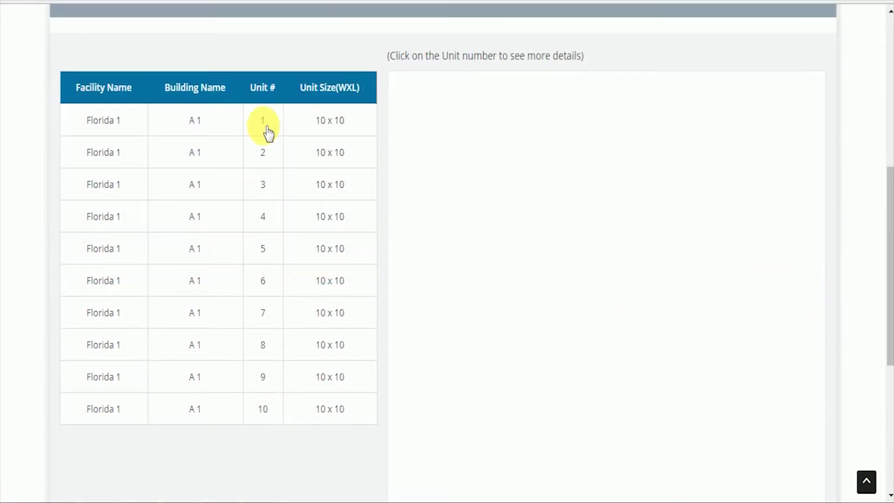
left_click(264, 131)
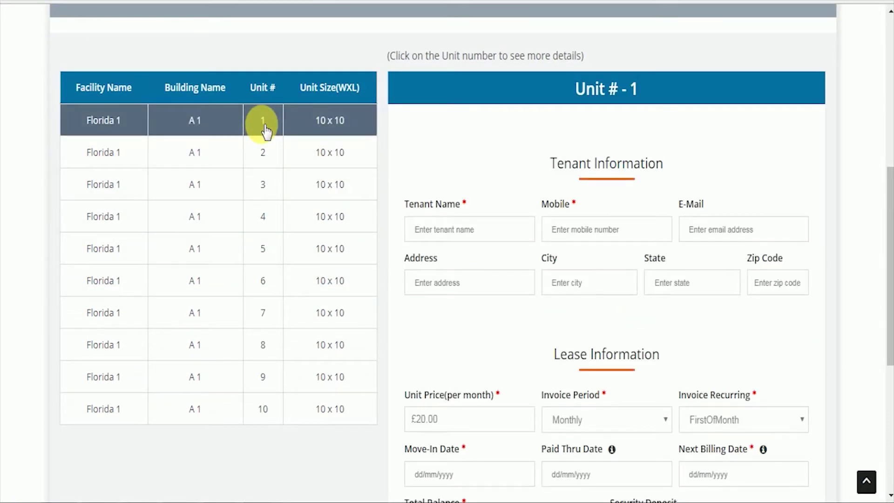
Step: Enter the tenant's full name and mobile number for unit 1
scroll(842, 245, "down", 2)
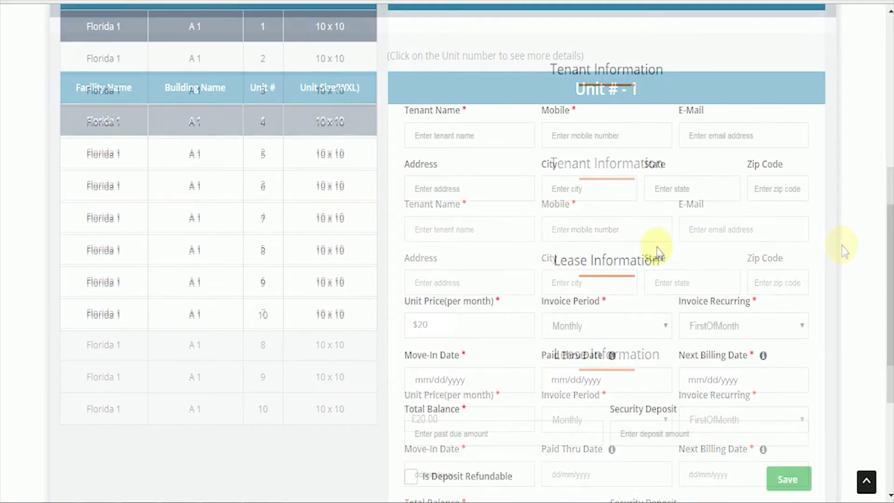
left_click(495, 140)
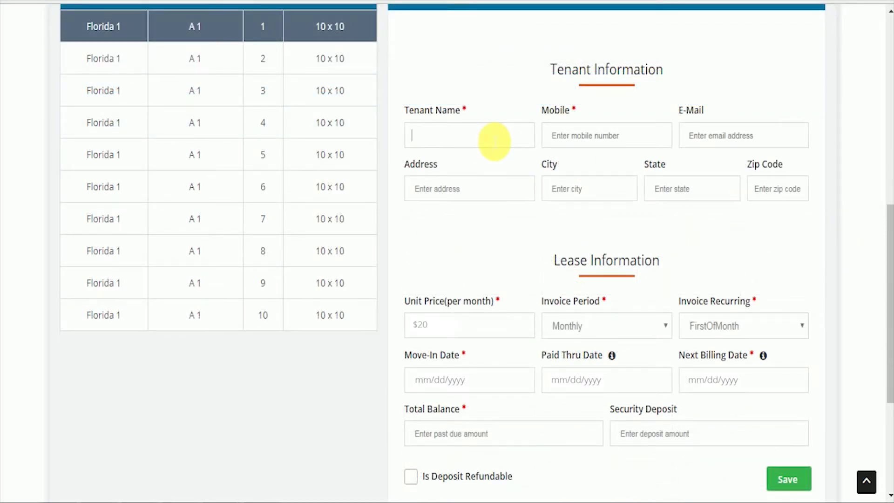
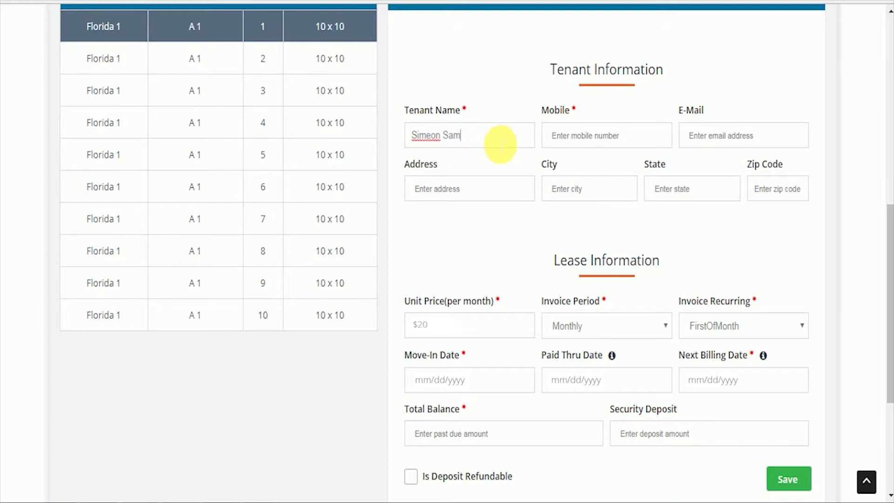
left_click(595, 137)
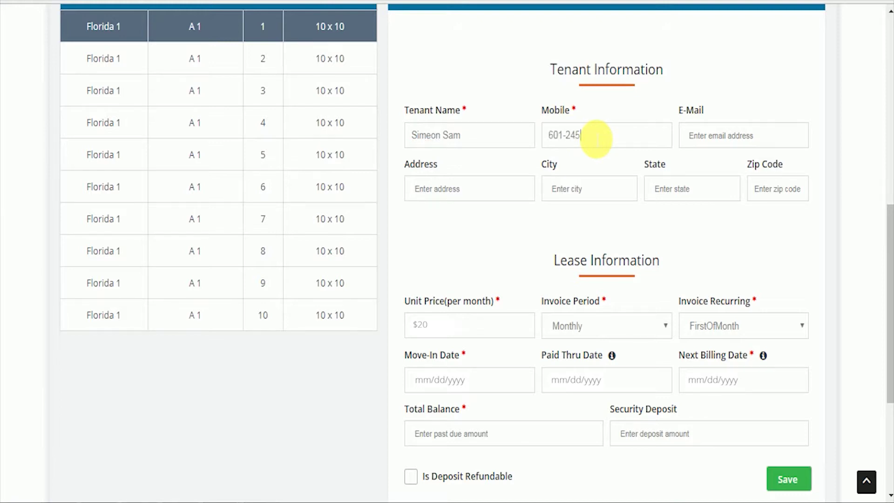
Step: Fill in the tenant's street address, city, state and zip code
left_click(458, 196)
left_click(563, 189)
type("Akron")
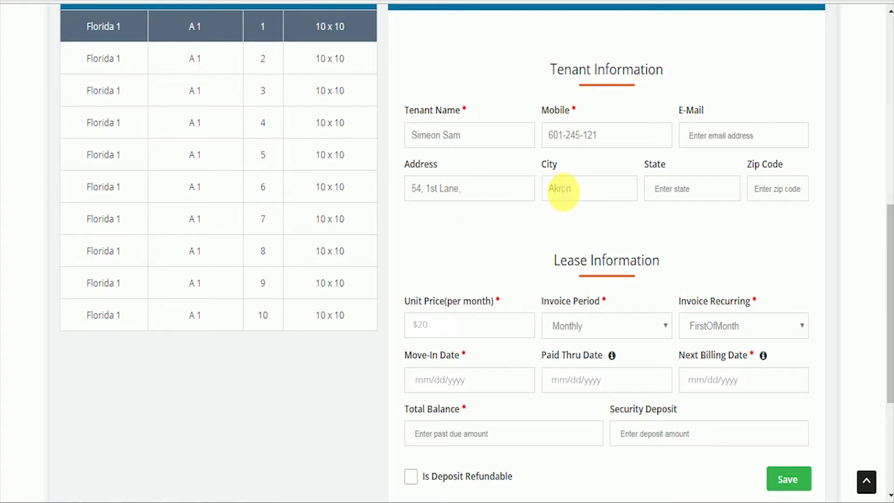
left_click(694, 192)
type("Ohio")
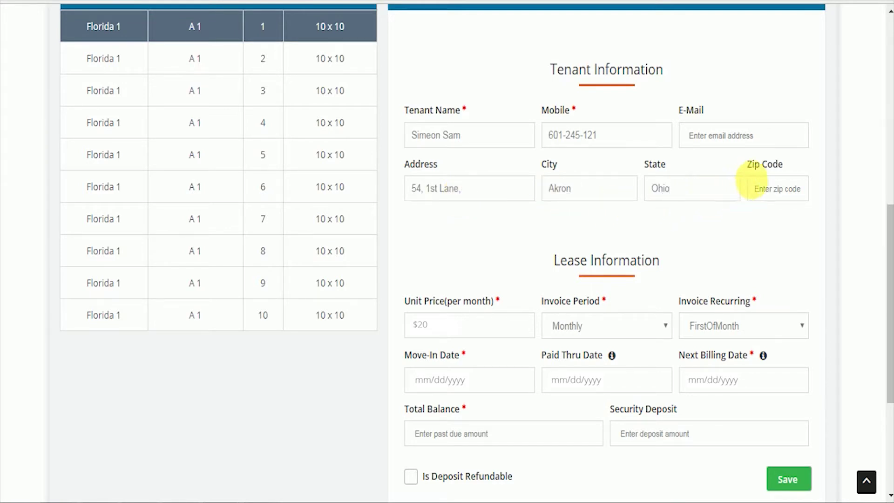
left_click(787, 191)
type("2314")
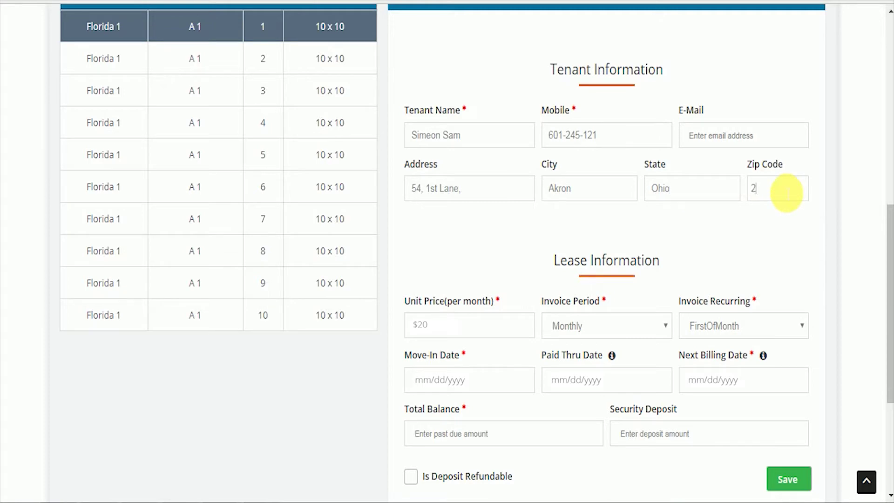
type("56")
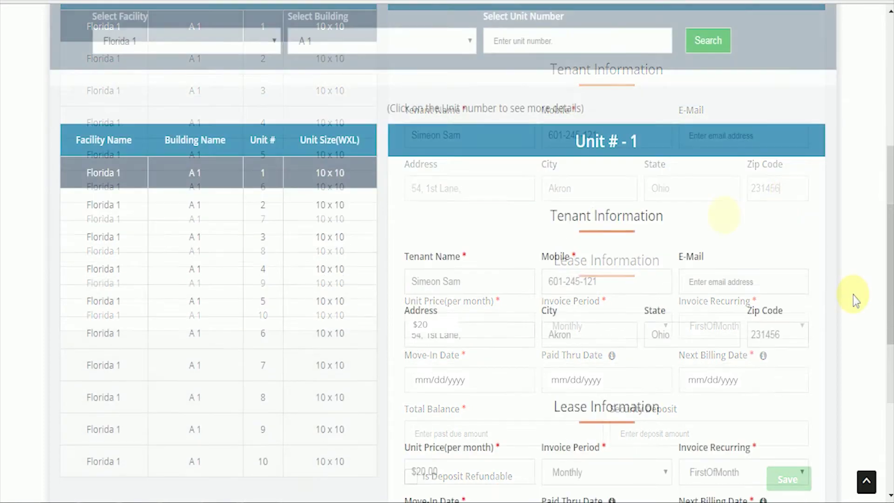
Step: Keep the invoice period on Monthly and invoice recurring on FirstOfMonth
scroll(852, 295, "down", 5)
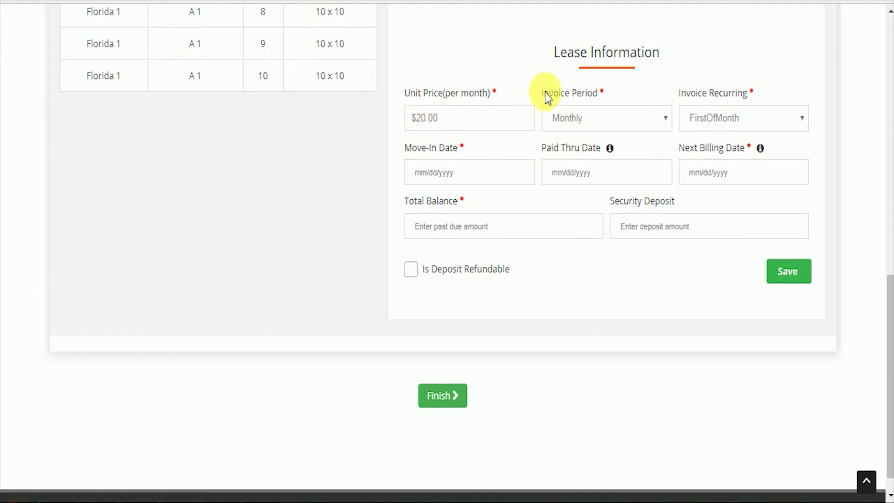
left_click(654, 124)
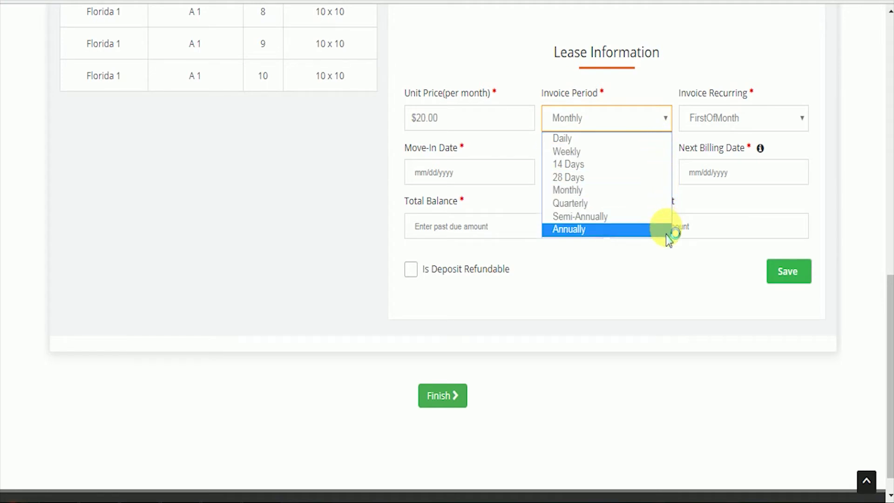
left_click(640, 188)
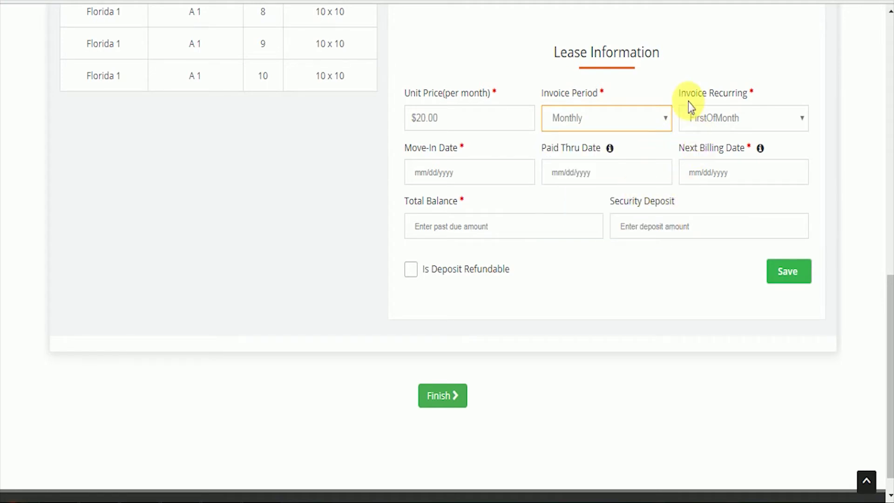
left_click(741, 120)
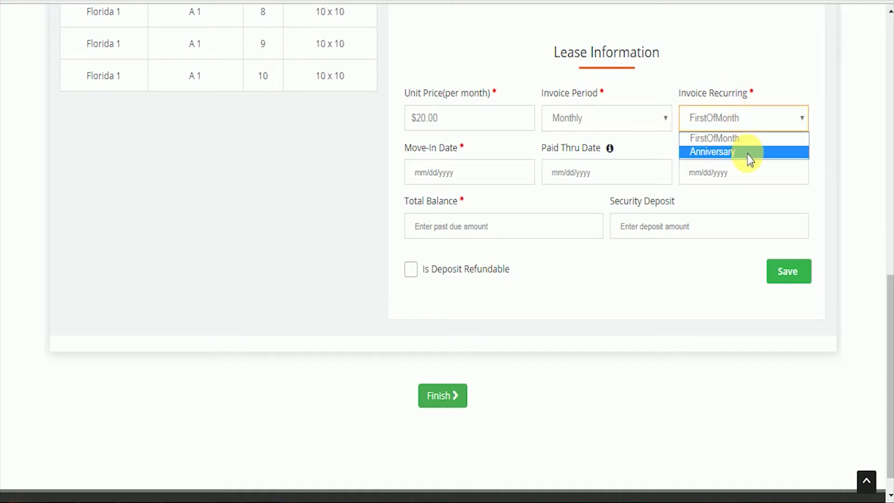
left_click(746, 142)
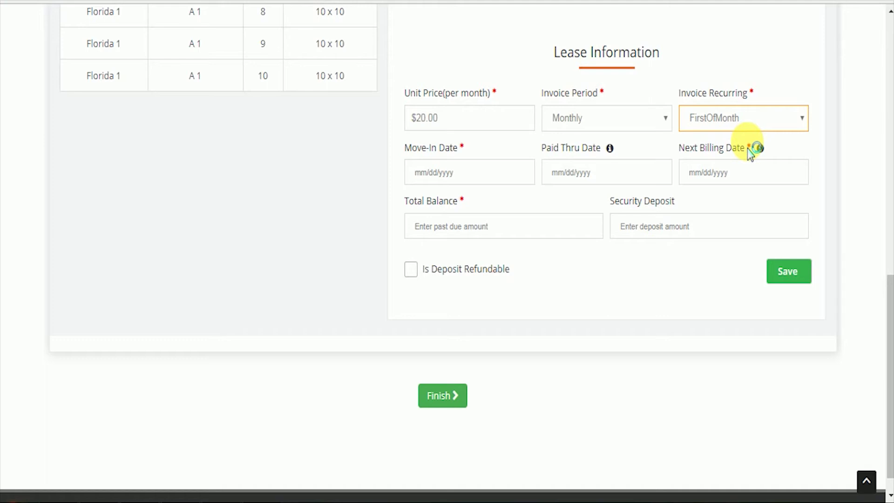
left_click(757, 142)
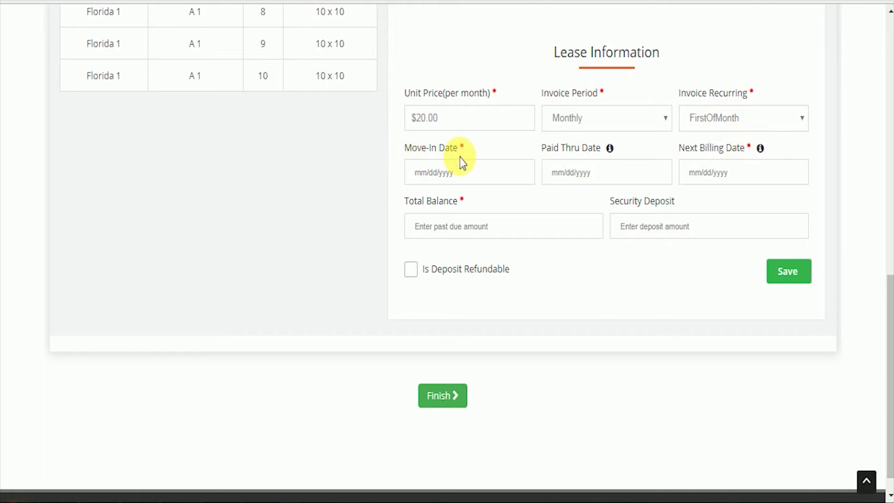
Step: Set the lease's move-in date to 5/26/2018
left_click(477, 187)
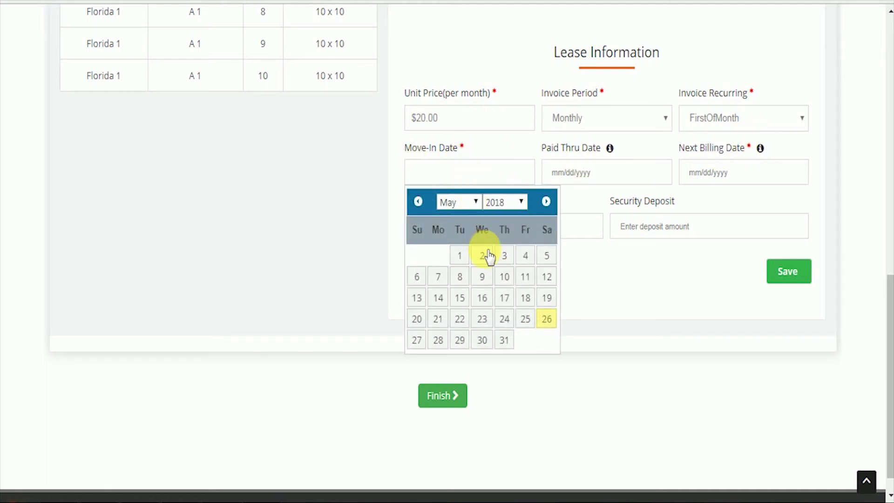
left_click(547, 321)
left_click(557, 303)
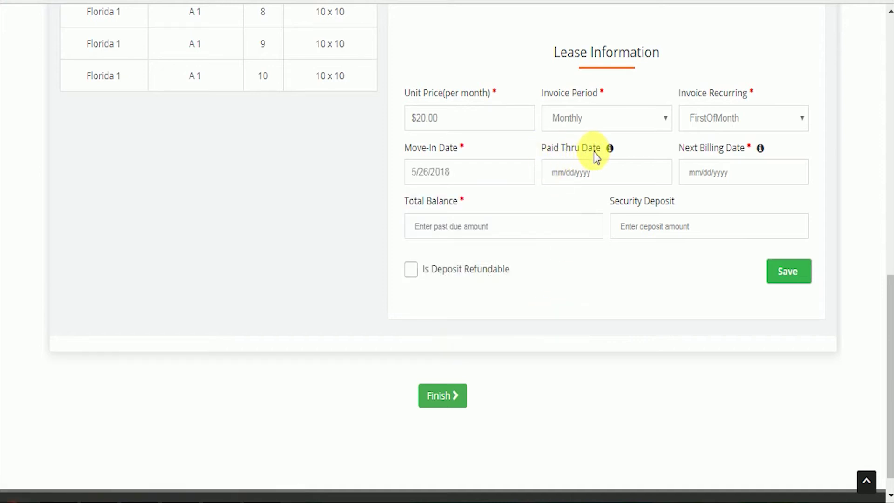
mouse_move(612, 153)
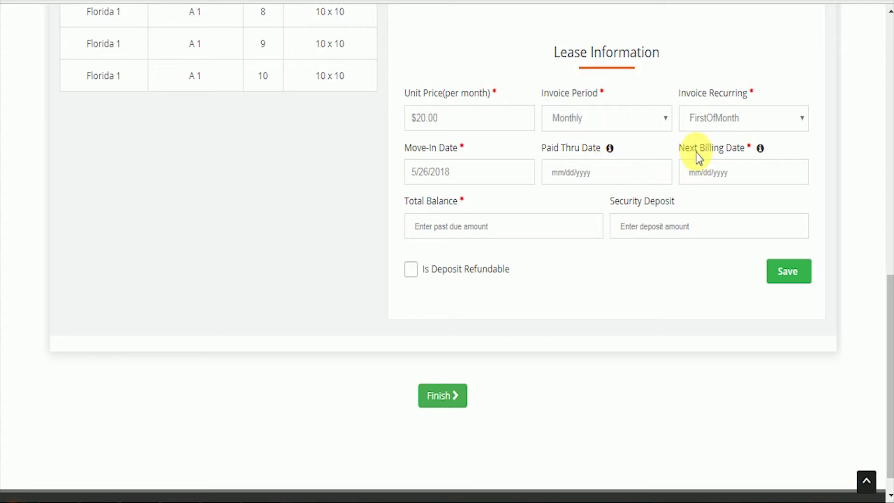
mouse_move(763, 151)
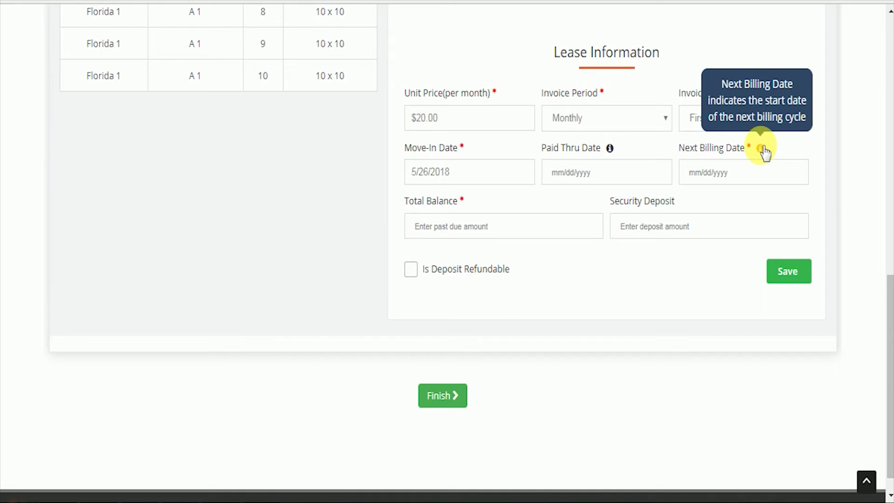
Step: Set the next billing date to June 1, 2018
left_click(752, 171)
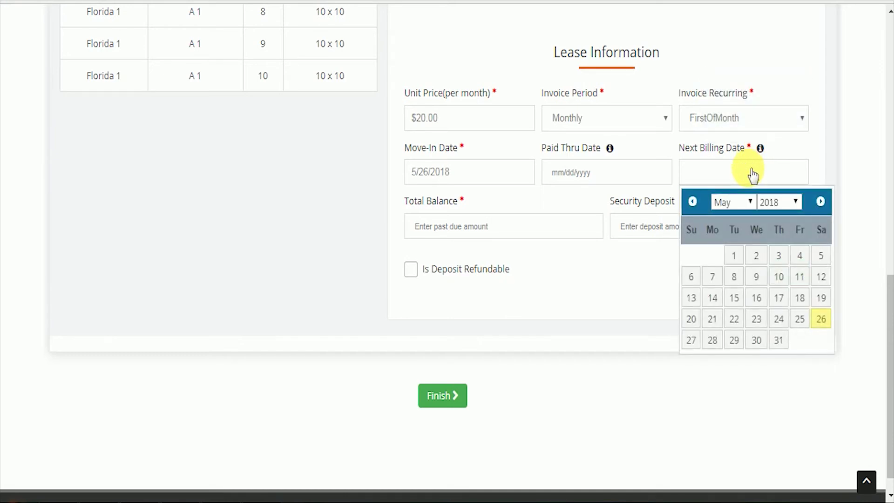
left_click(741, 201)
left_click(740, 249)
left_click(799, 255)
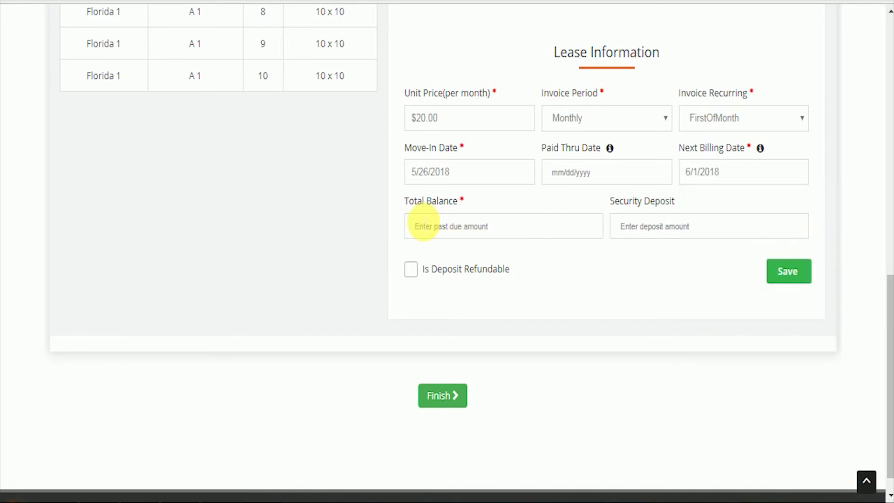
Step: Enter total balance 0 and a refundable 50 security deposit, then save the lease
left_click(508, 226)
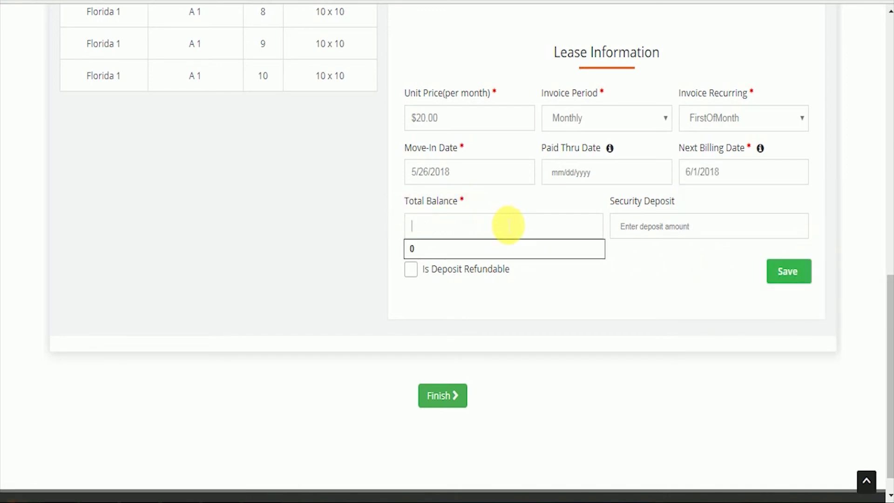
type("0")
left_click(562, 288)
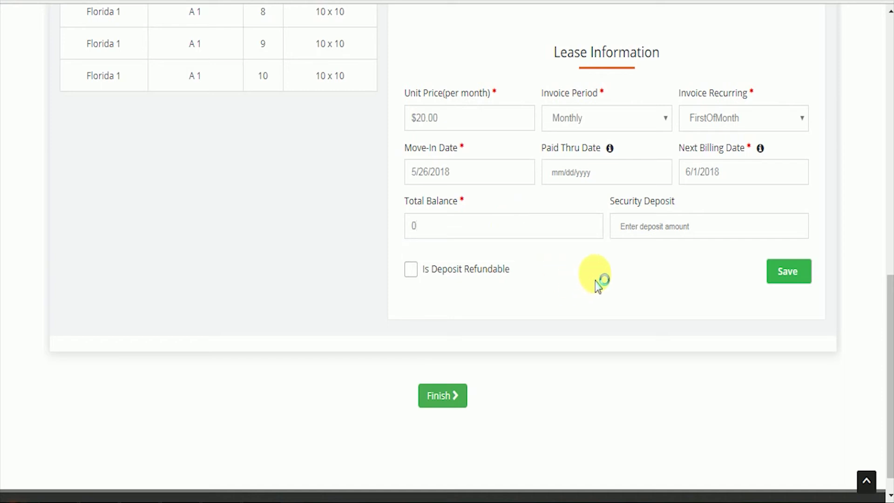
left_click(699, 229)
type("50")
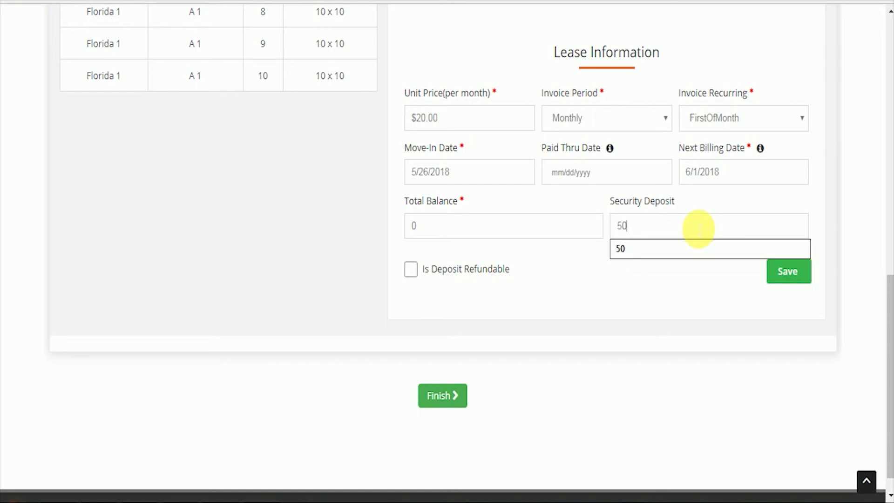
left_click(697, 273)
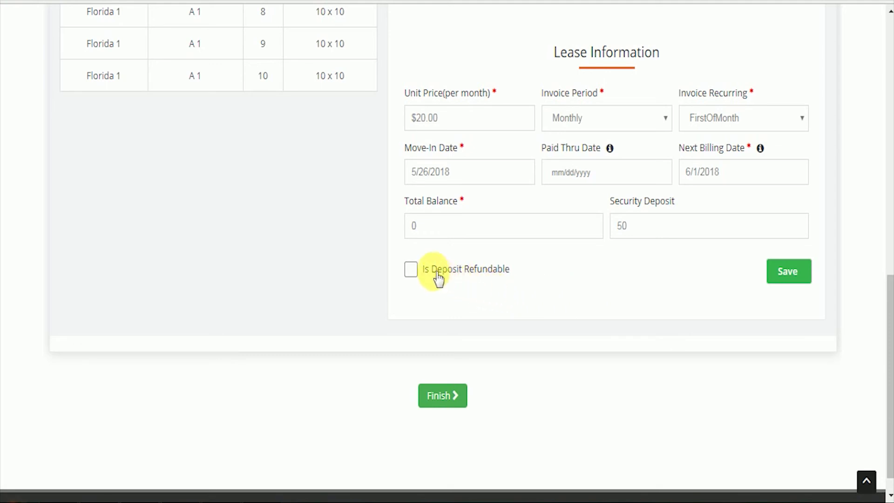
left_click(412, 274)
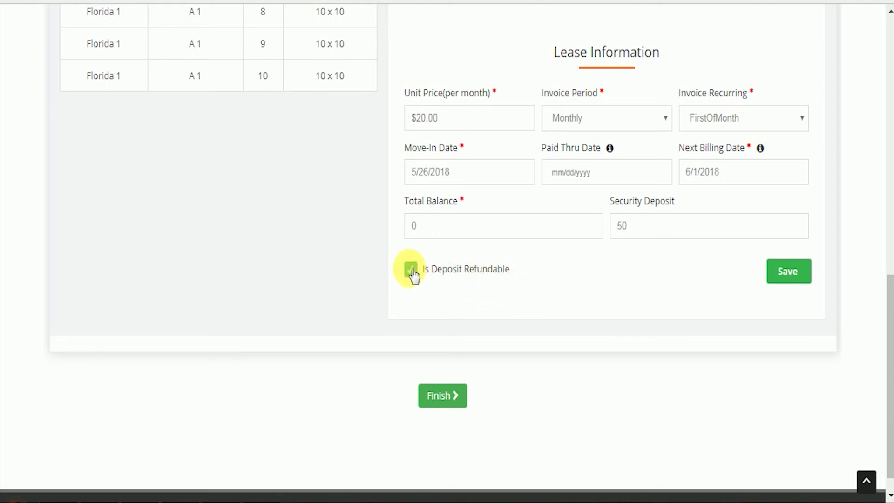
left_click(786, 274)
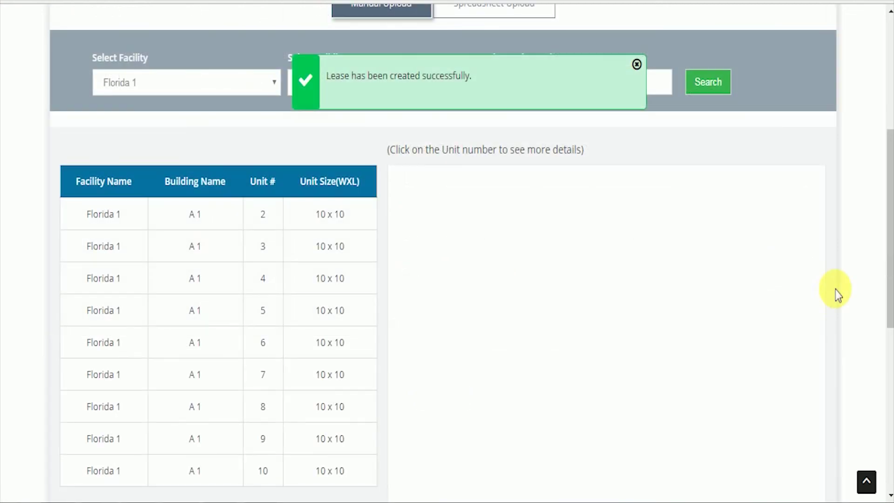
Step: Finish the setup wizard from the bottom of the page and confirm
scroll(836, 293, "down", 7)
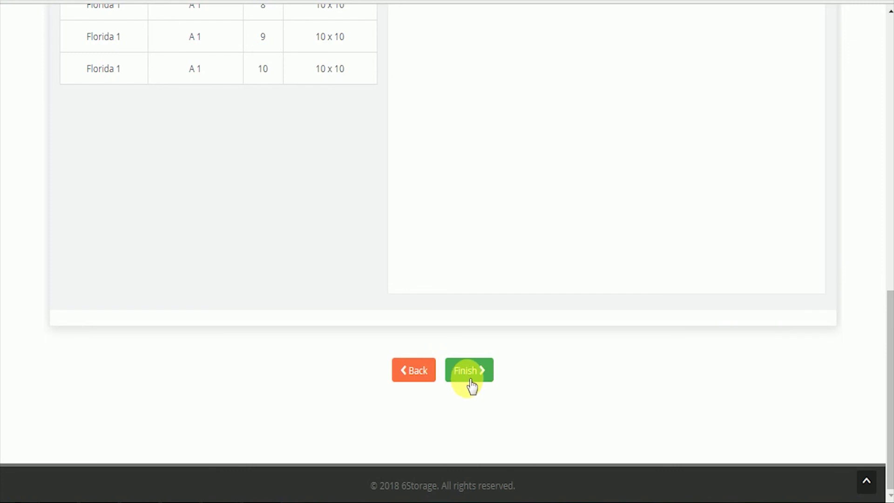
left_click(479, 377)
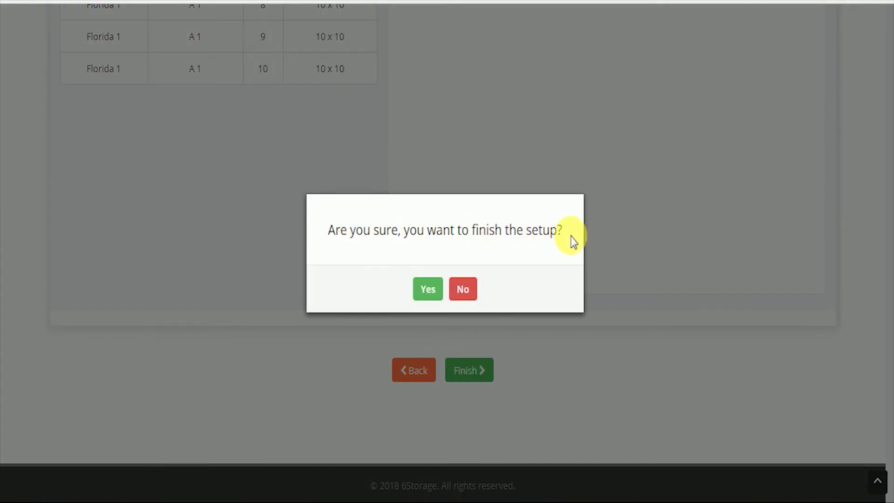
left_click(429, 292)
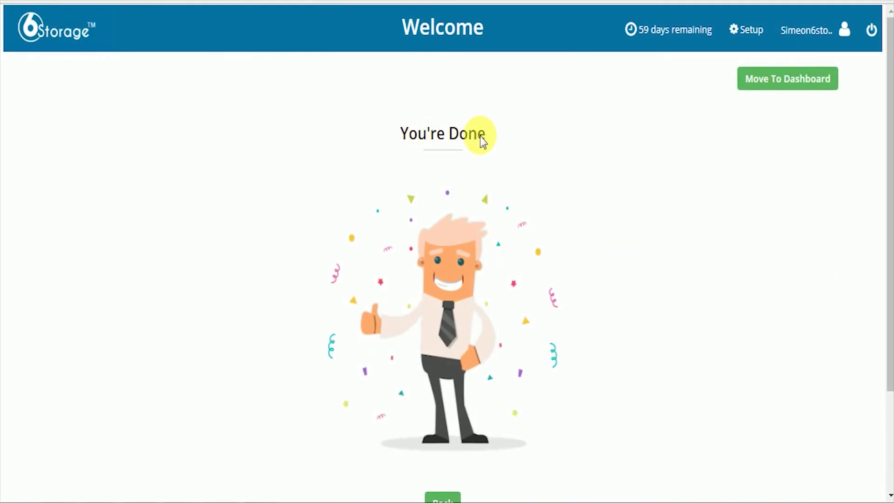
Step: Move from the You're Done page to the main dashboard
scroll(752, 296, "down", 2)
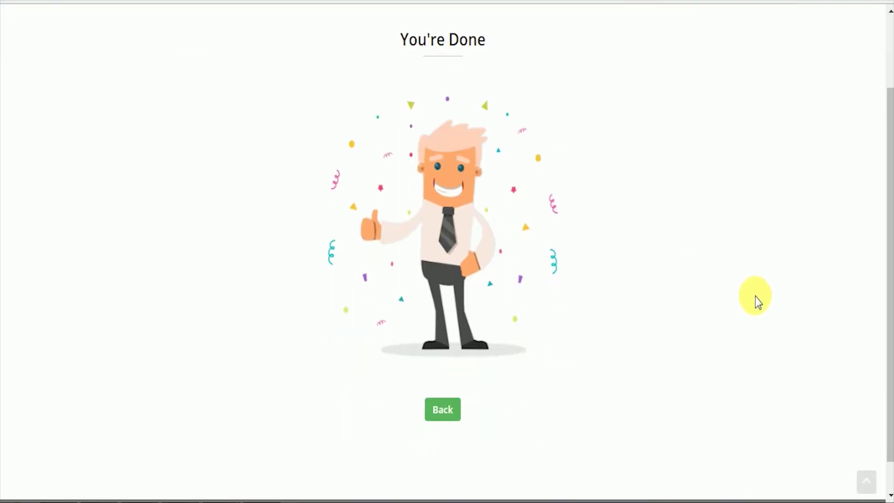
scroll(755, 297, "up", 2)
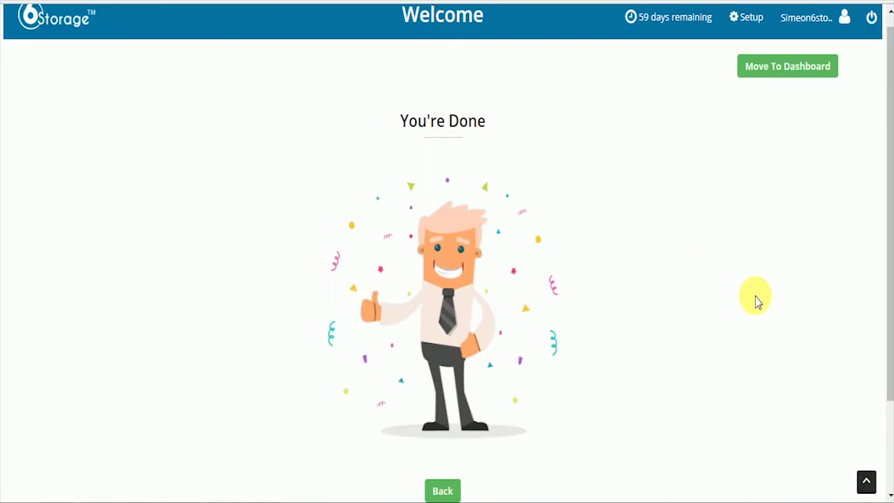
left_click(791, 87)
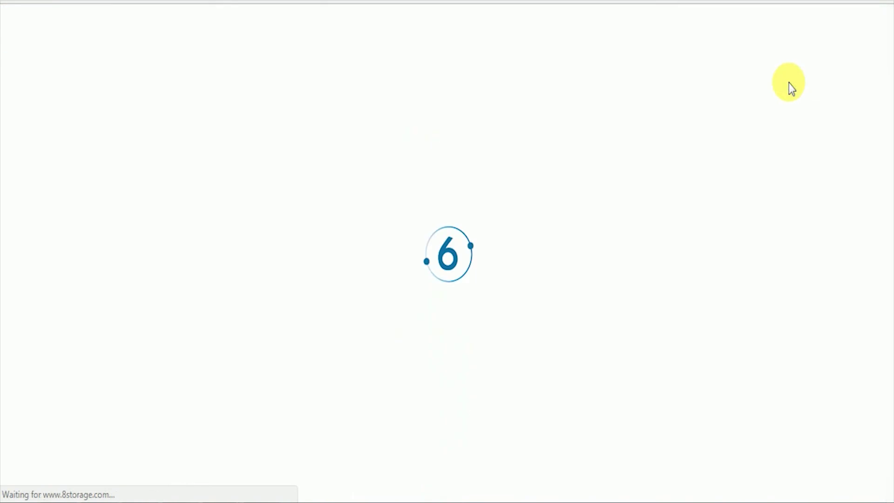